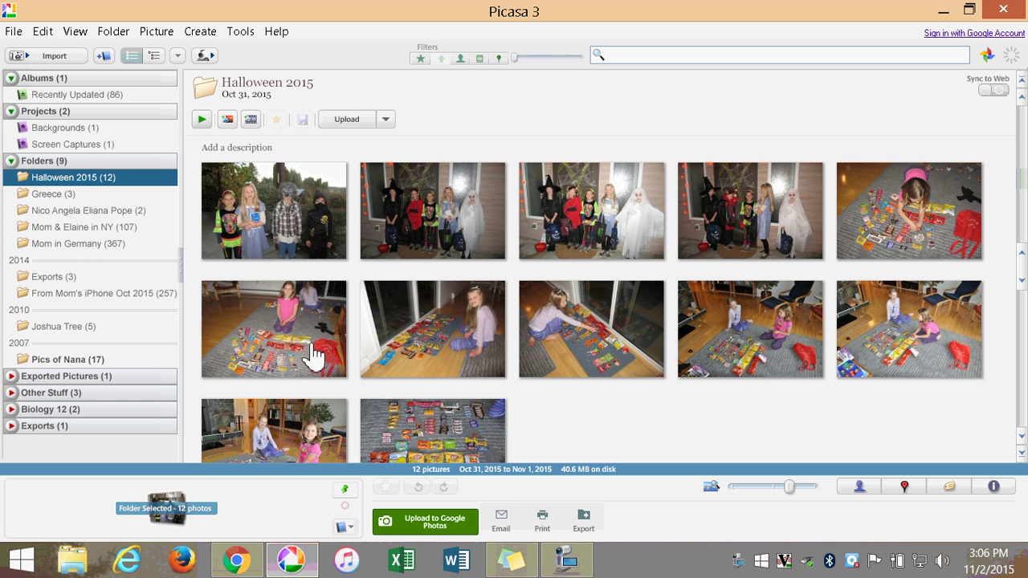
- Select the last two photos in Halloween 2015 and examine the available e-mail methods without sending anything
left_click(313, 356)
left_click(306, 421)
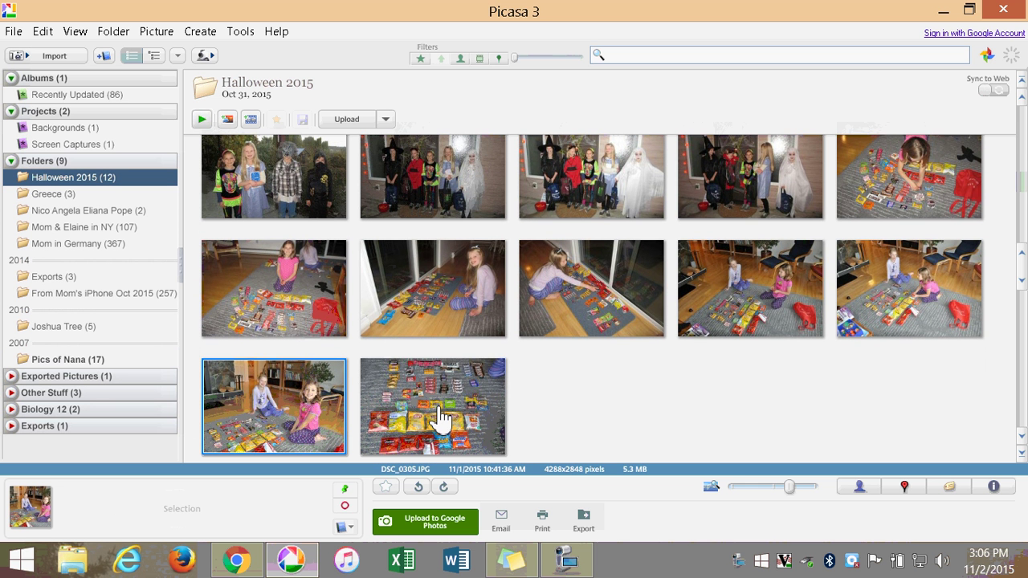
left_click(439, 417, "ctrl")
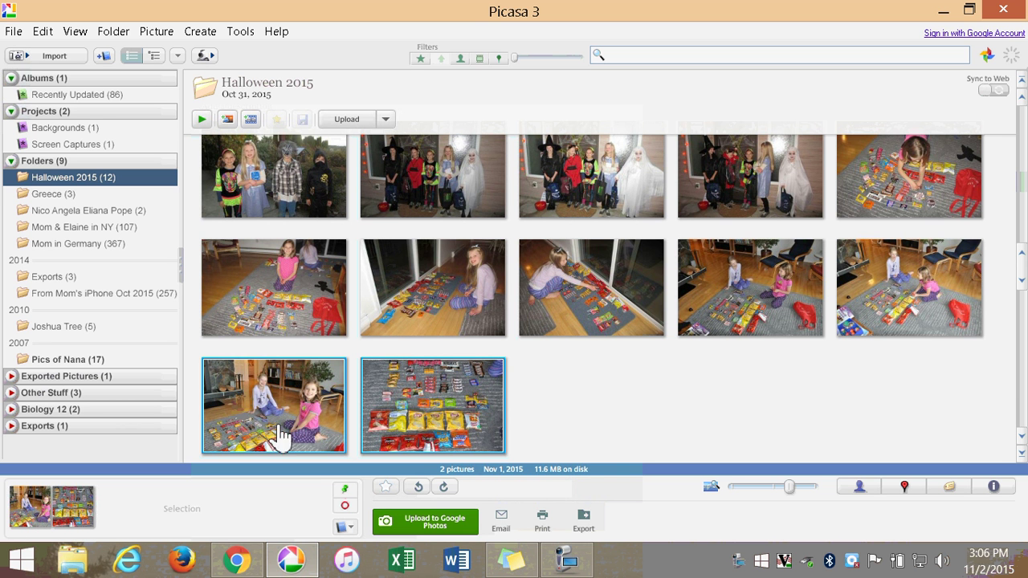
left_click(501, 521)
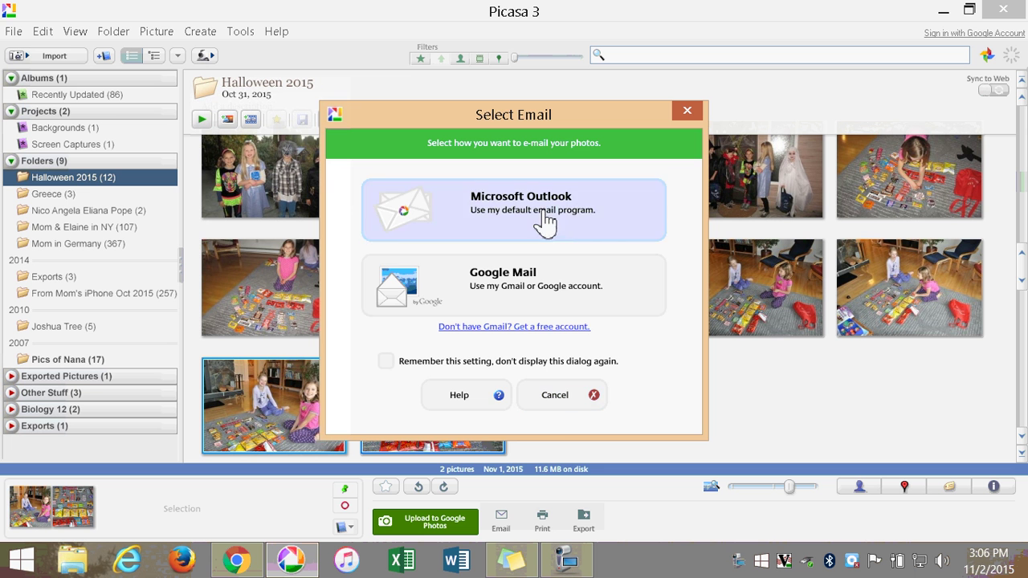
left_click(558, 400)
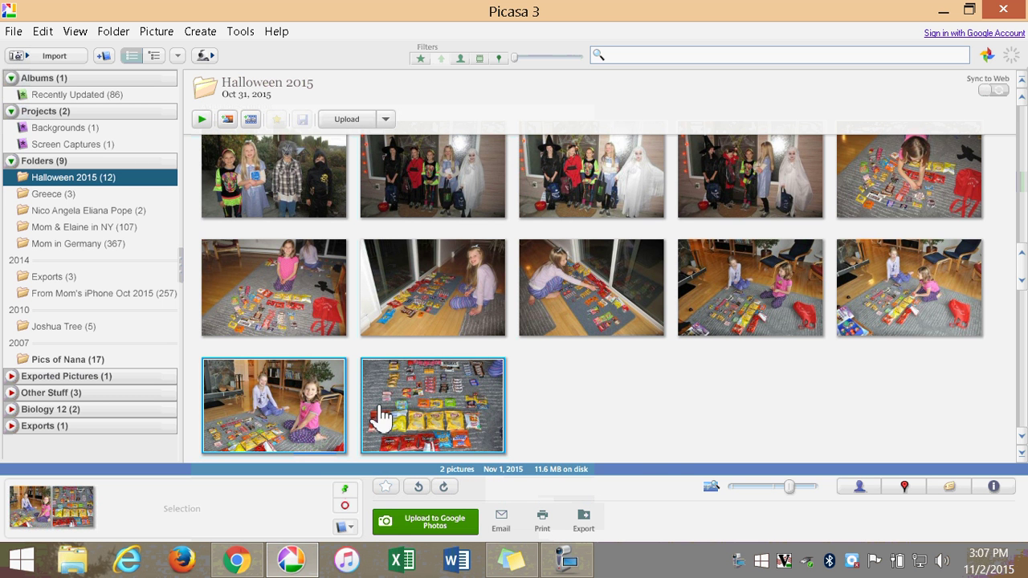
- Open photo DSC_0305.JPG of the two girls with the candy for editing and apply the B&W effect
double_click(292, 417)
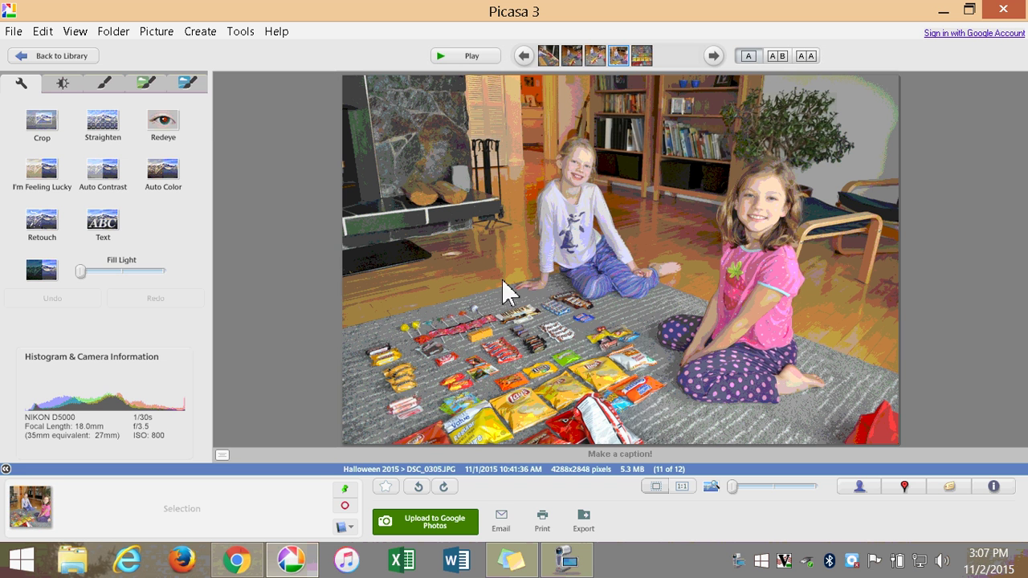
left_click(59, 80)
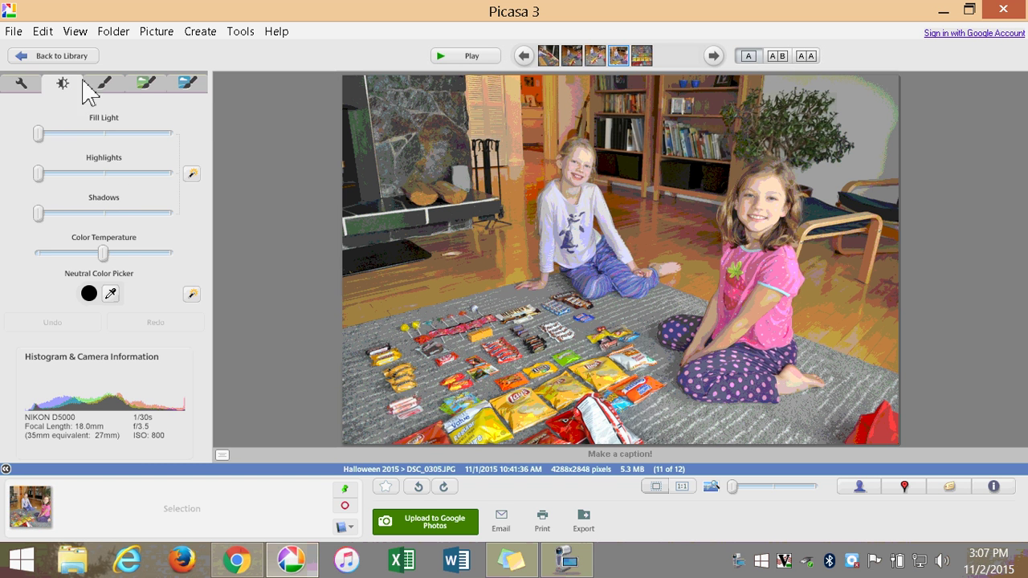
left_click(97, 81)
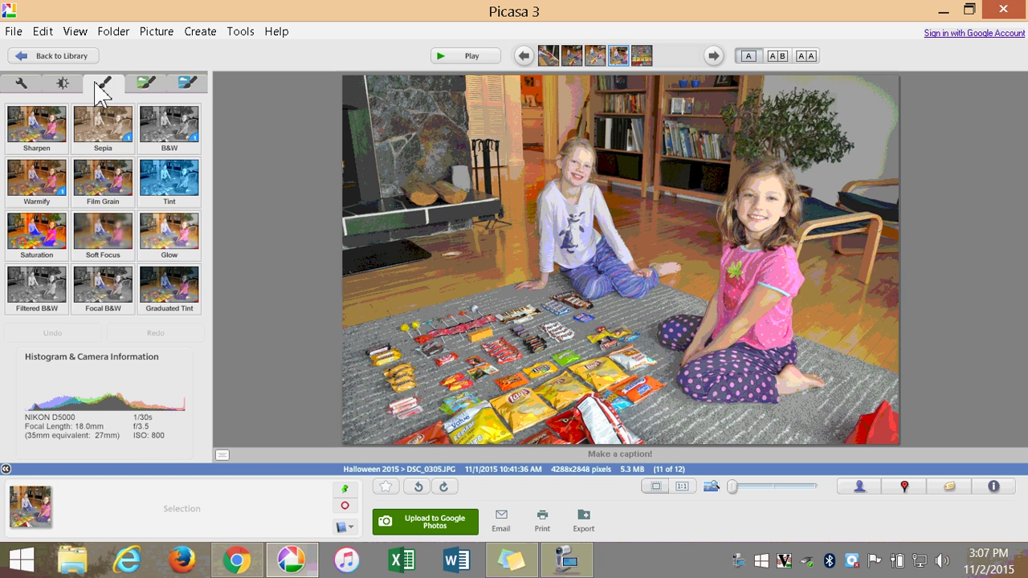
left_click(154, 116)
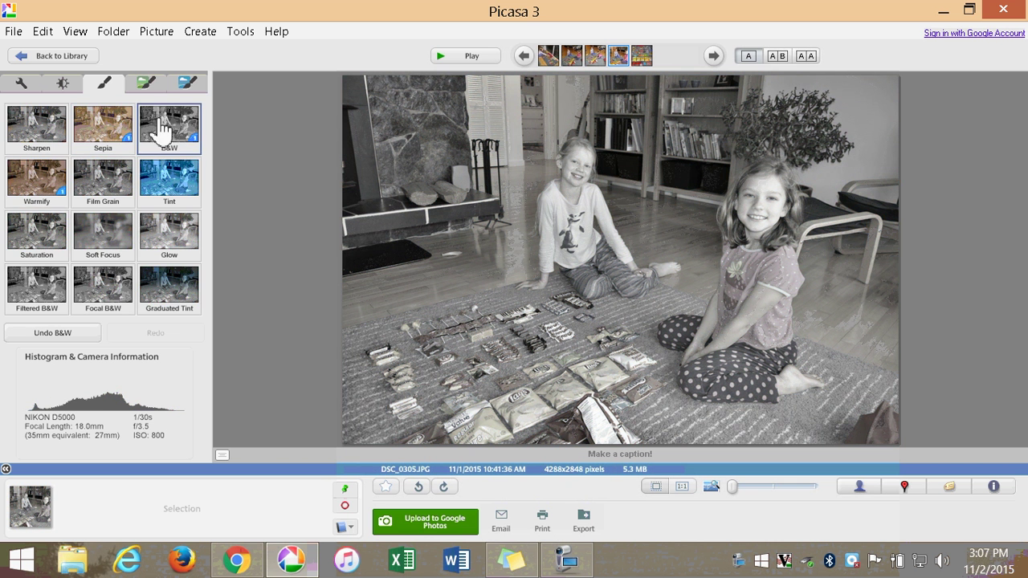
- Apply the automatic lighting fix to the black-and-white photo, lower its highlights slightly, and return to the library
left_click(63, 83)
left_click(190, 175)
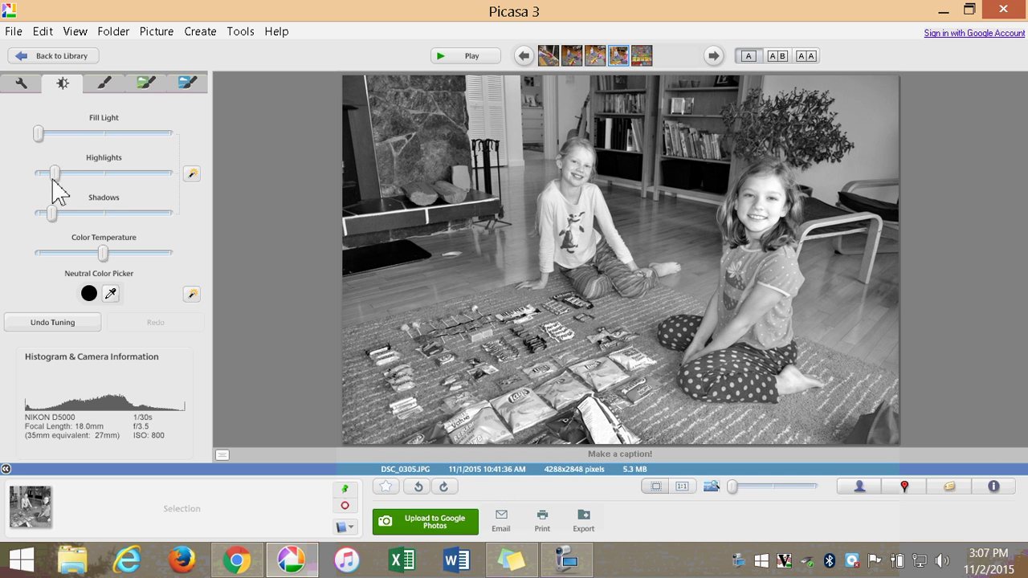
left_click_drag(53, 172, 45, 171)
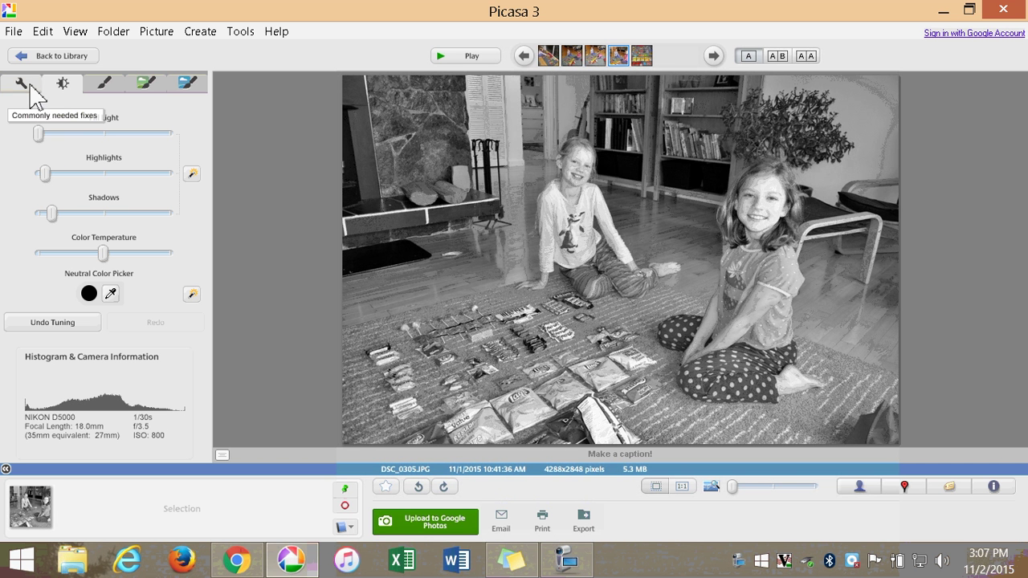
left_click(63, 56)
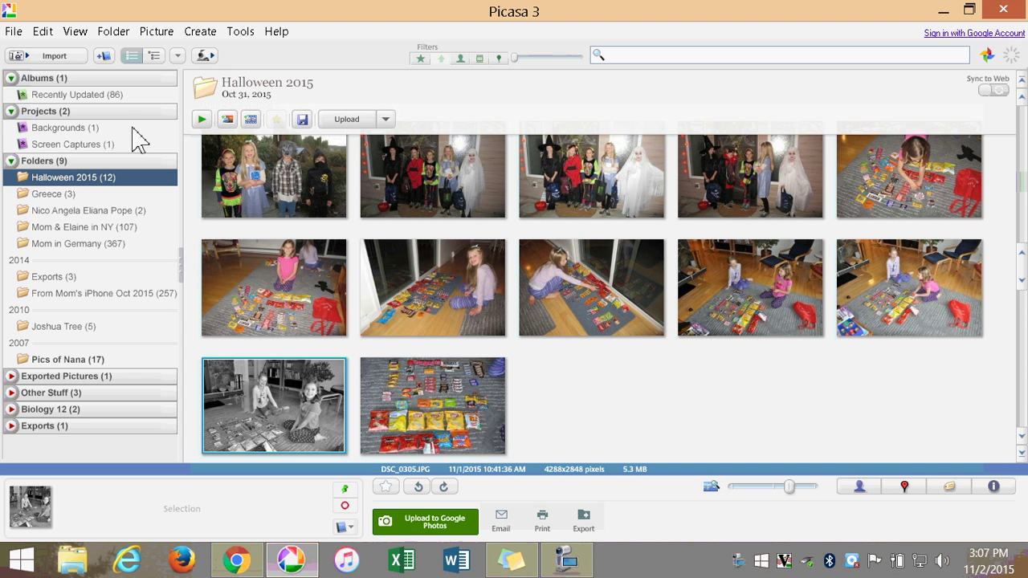
- Locate the edited photo on disk and examine the original DSC_0305.JPG in Windows Photo Viewer, closing both windows
right_click(291, 411)
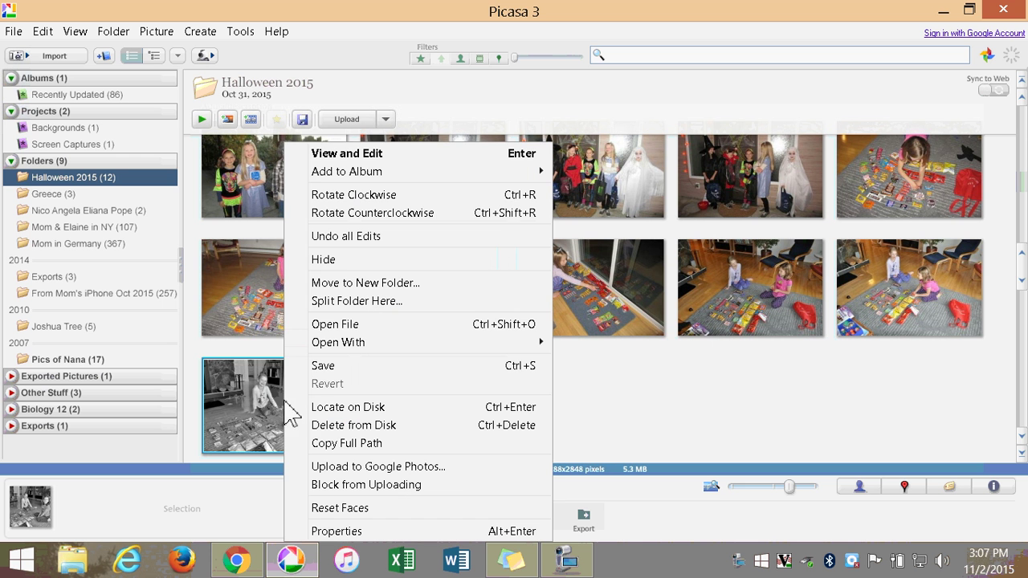
left_click(340, 408)
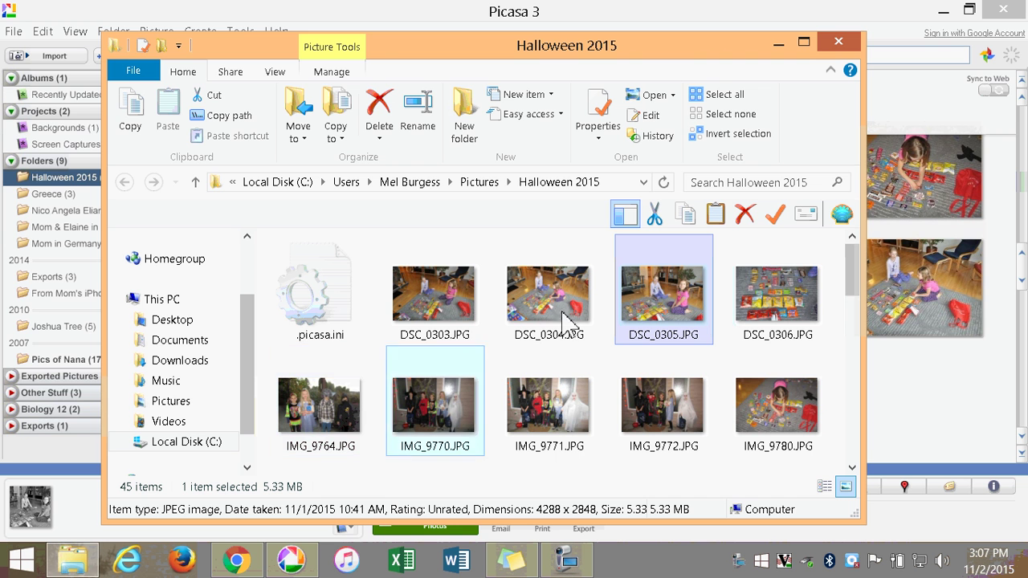
double_click(674, 312)
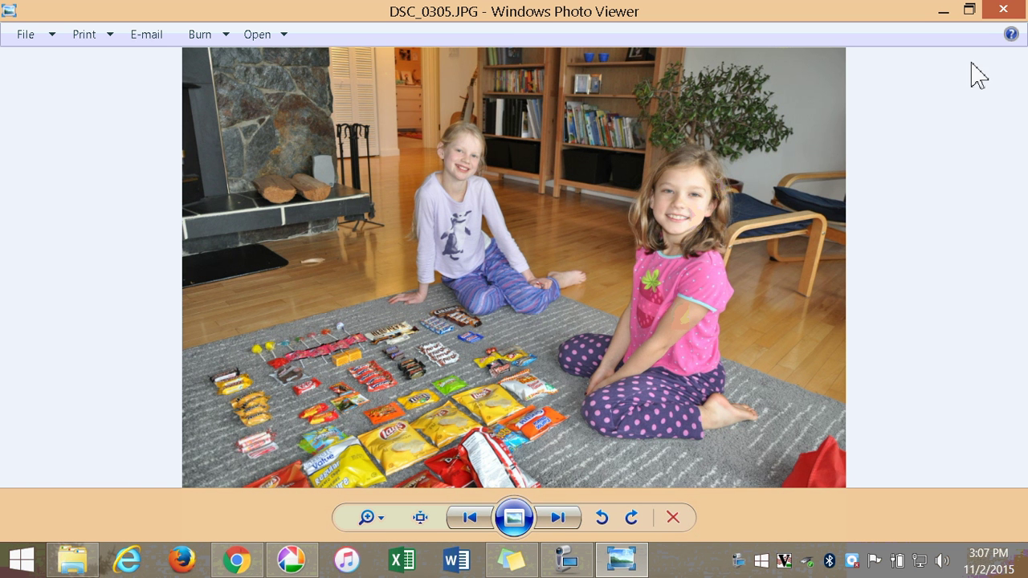
left_click(1002, 9)
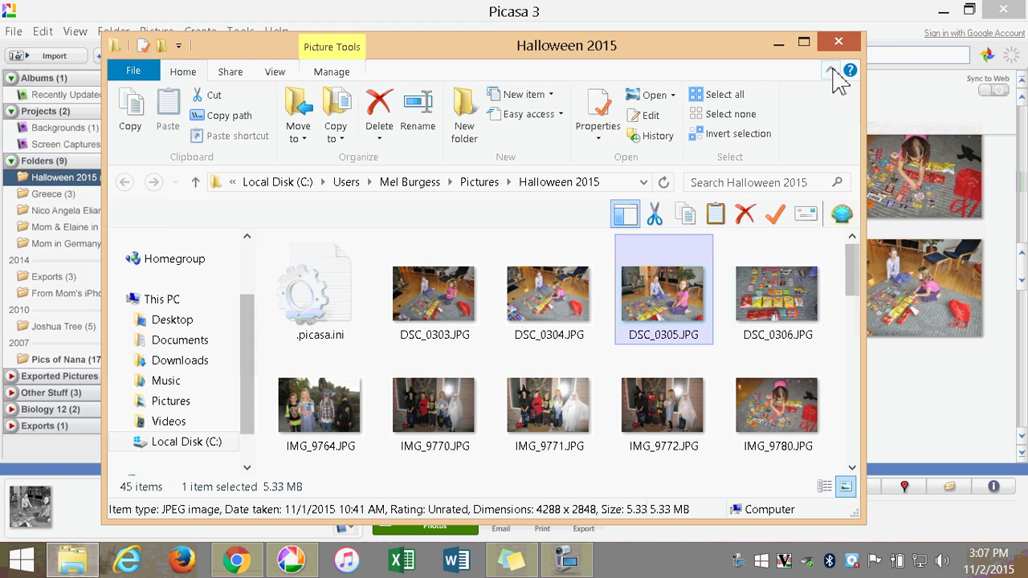
left_click(841, 45)
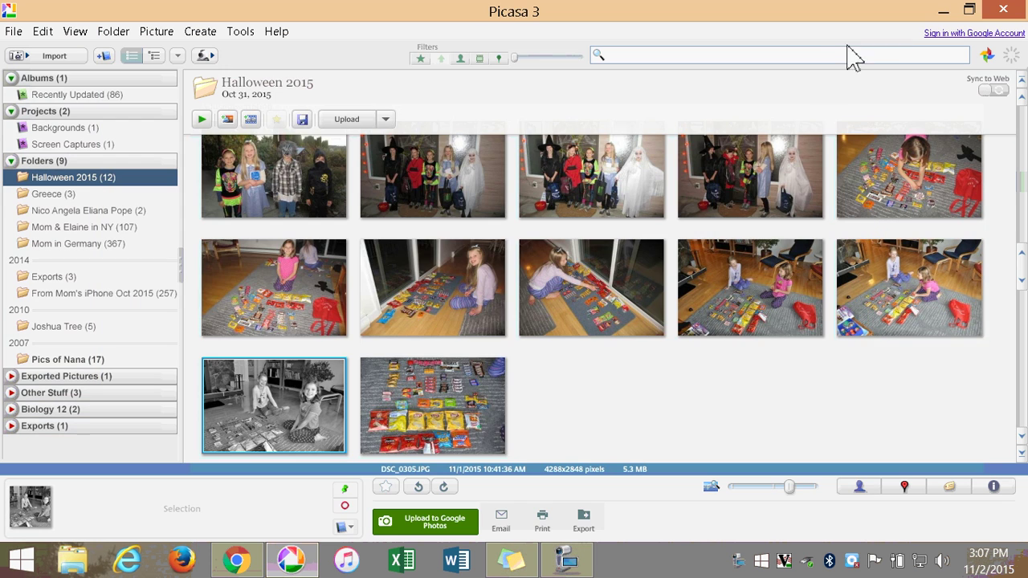
- Review the edited photo at full size and check which save commands are available for it in the library
double_click(270, 435)
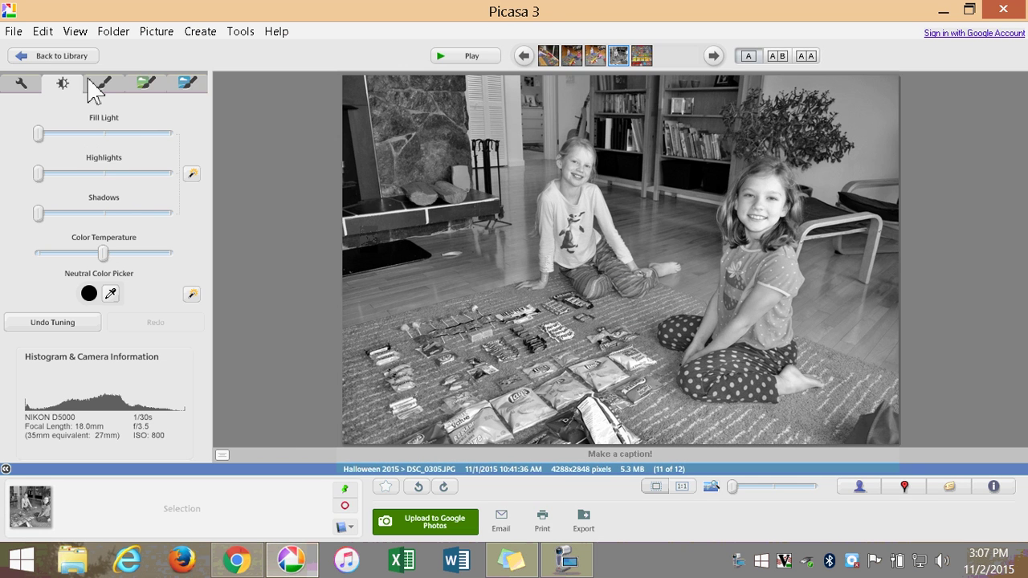
left_click(81, 58)
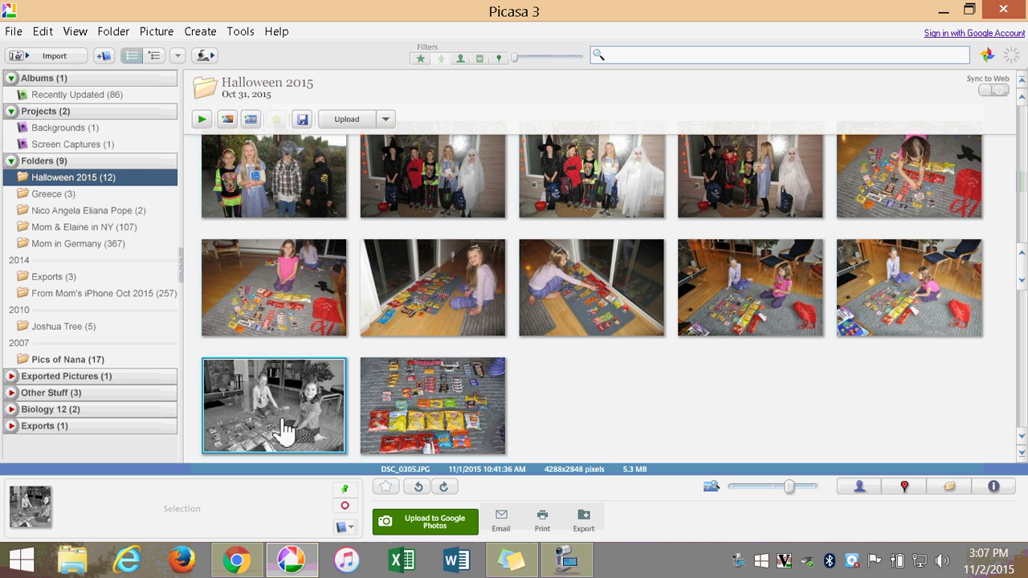
left_click(14, 31)
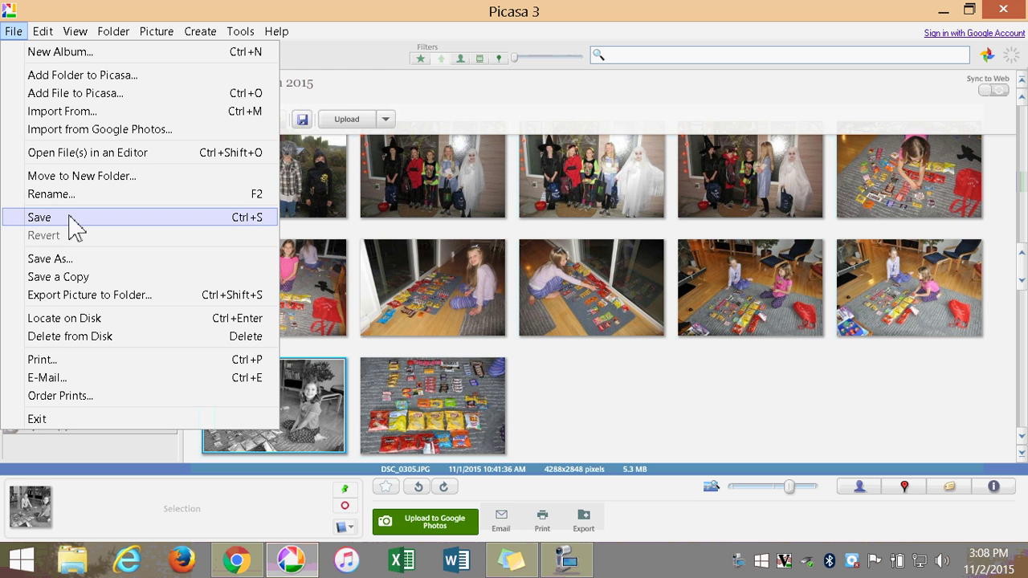
left_click(324, 420)
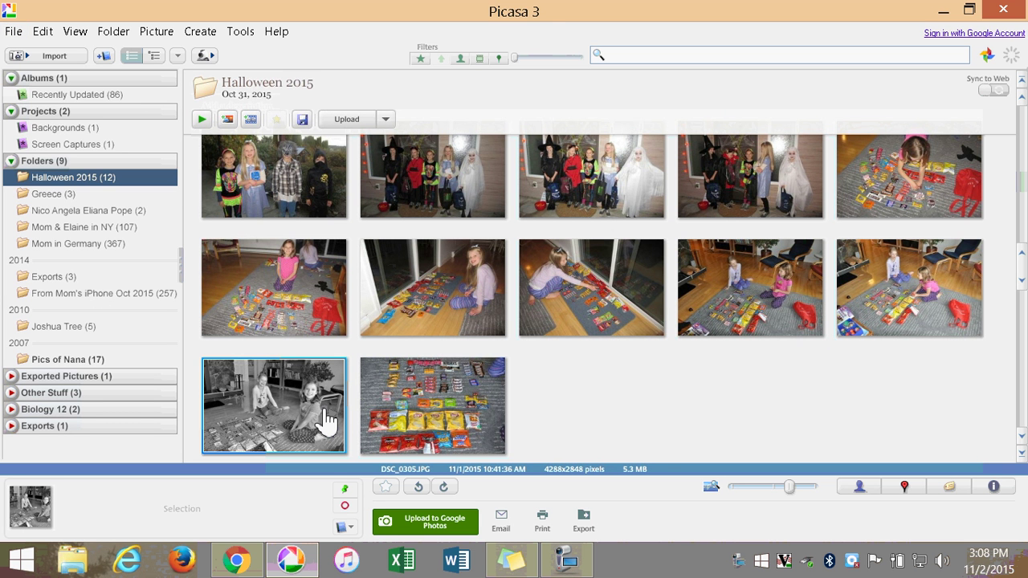
- Undo the tuning and B&W edits on DSC_0305.JPG, redo both, and return to the library
double_click(323, 421)
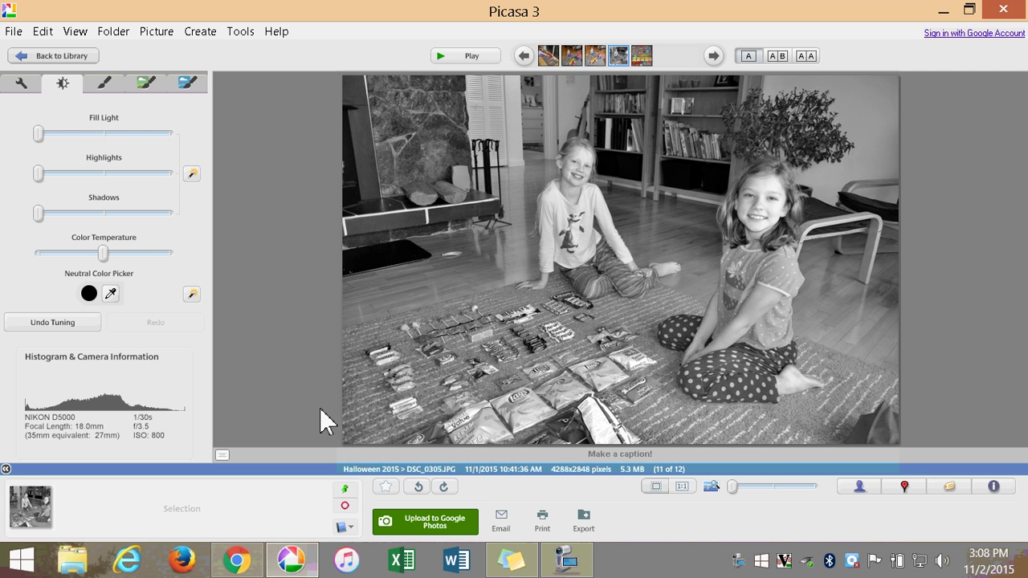
left_click(42, 323)
left_click(43, 325)
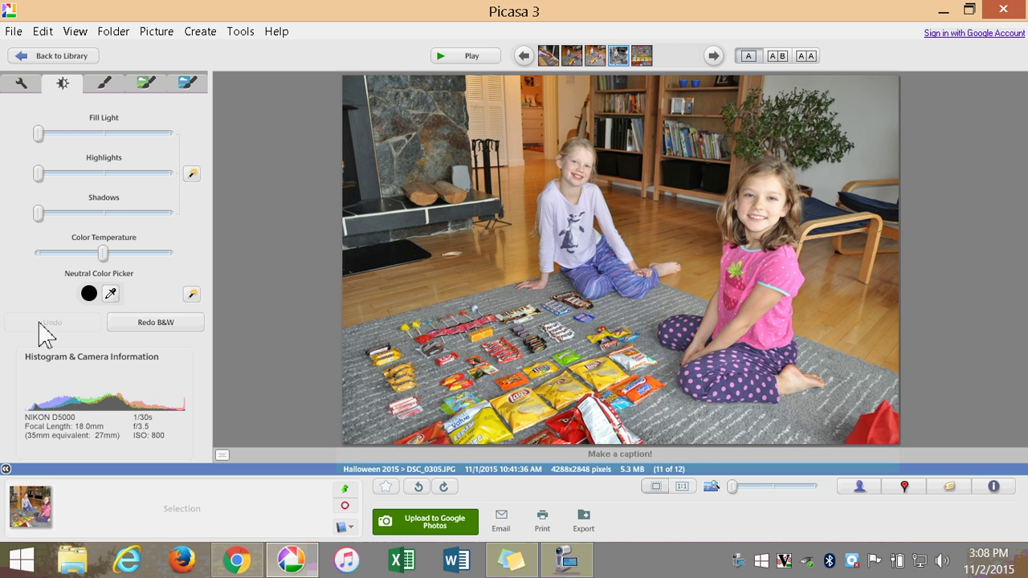
left_click(131, 329)
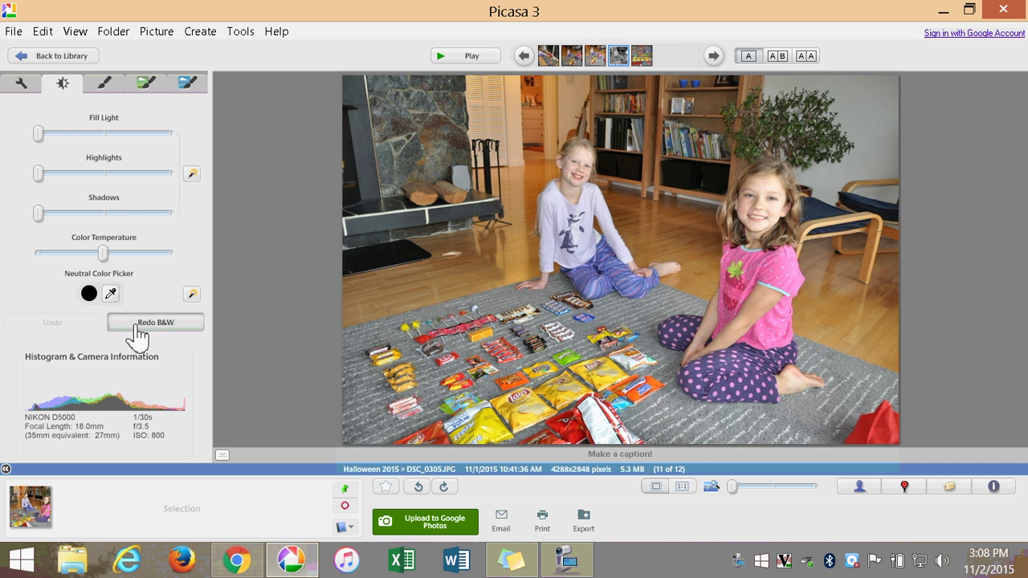
left_click(136, 324)
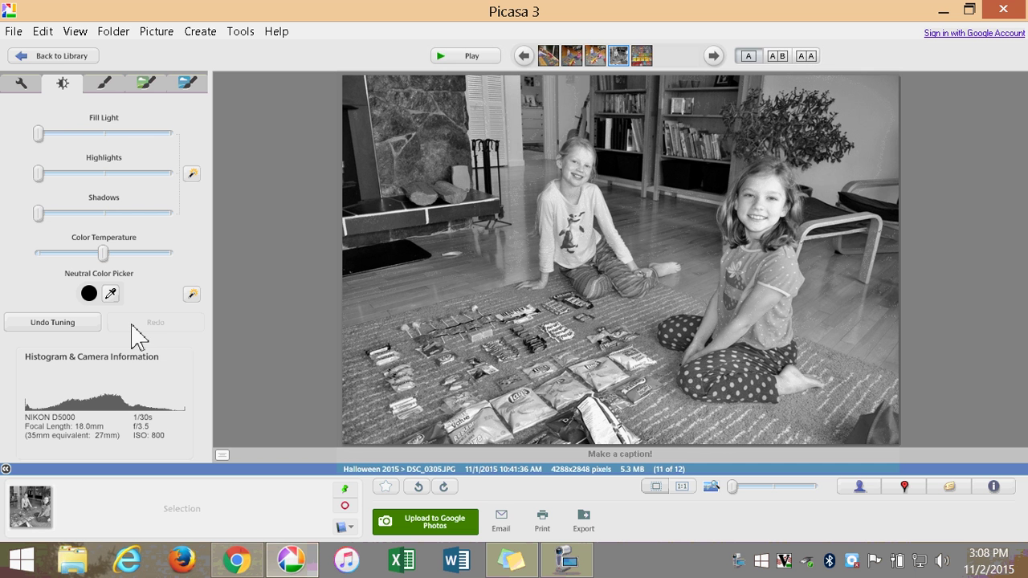
left_click(36, 55)
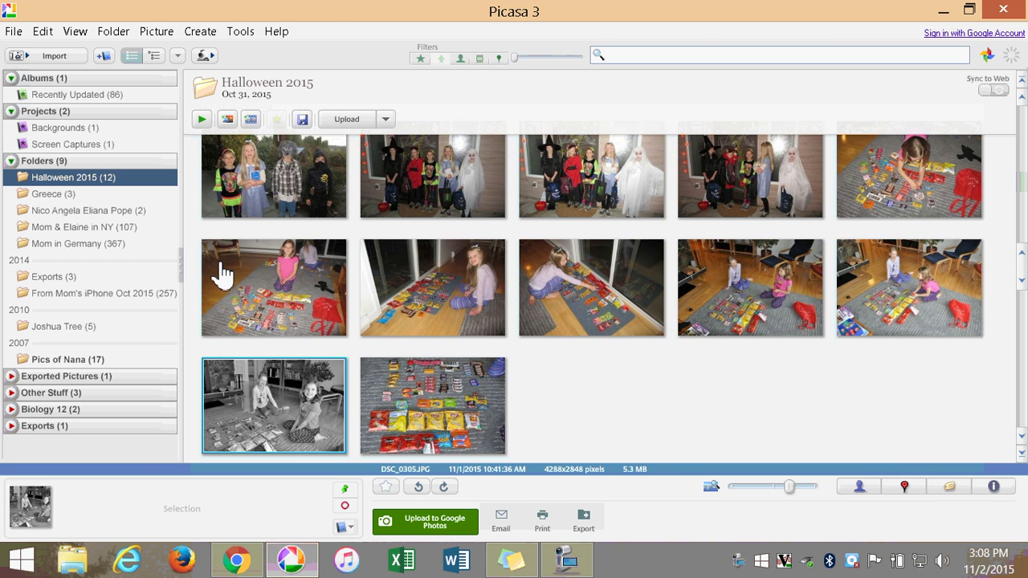
- Close Picasa and relaunch it to check that the photo's edits are kept
left_click(998, 11)
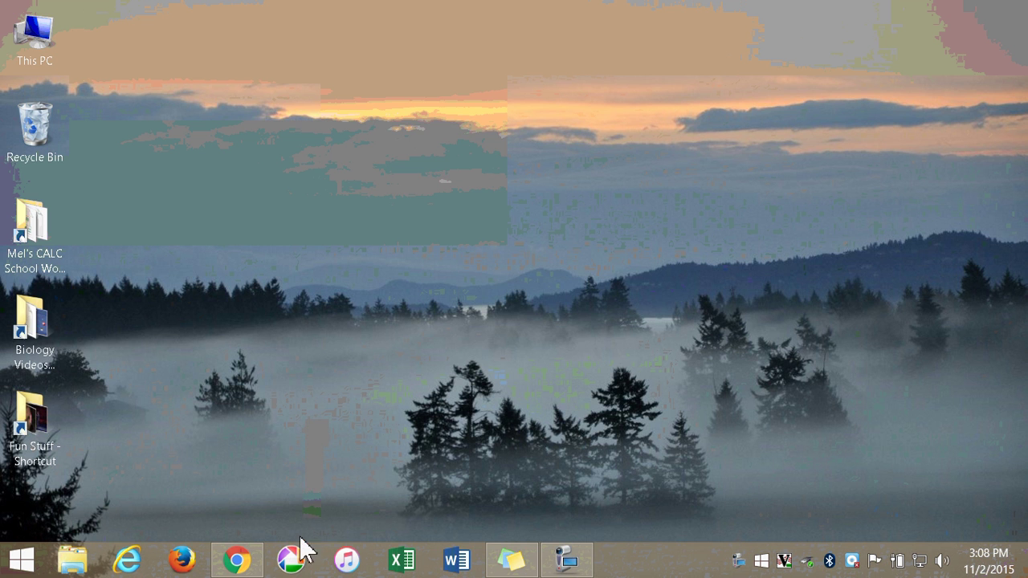
left_click(291, 559)
- Select the black-and-white photo and the candy photo beside it, and start exporting them to a folder
left_click(295, 451)
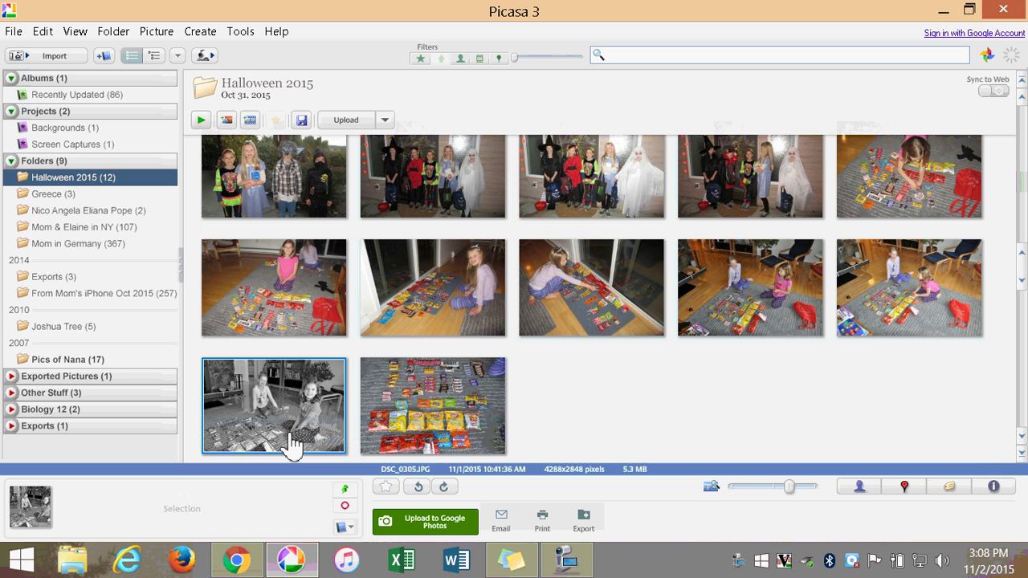
left_click(404, 430, "ctrl")
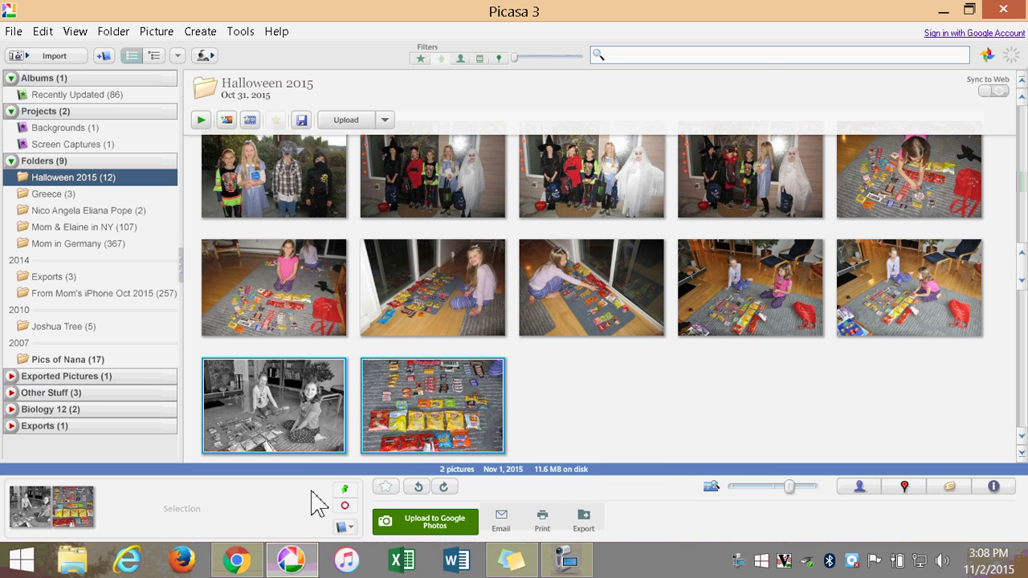
left_click(585, 522)
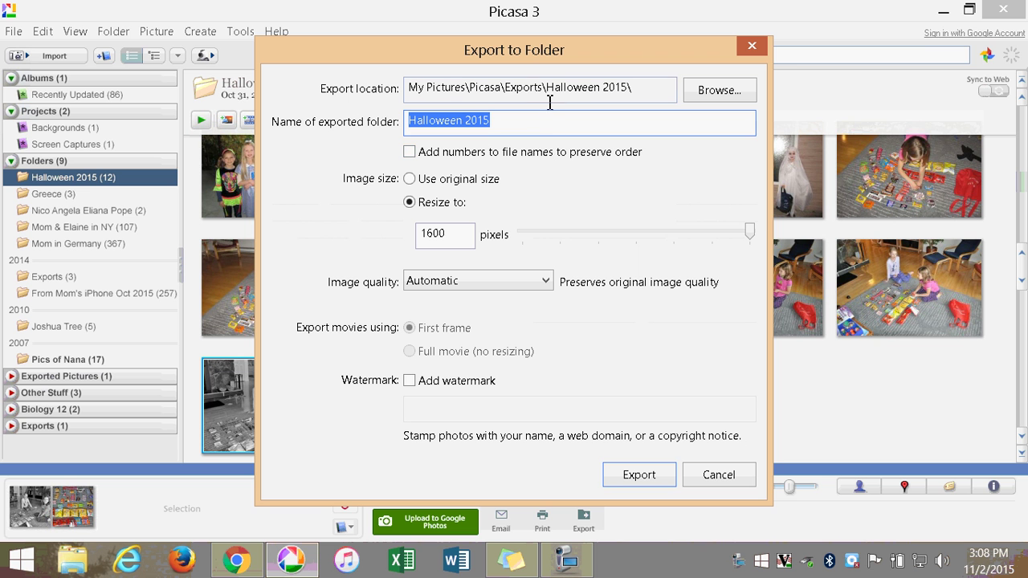
- Examine each folder level of the proposed export location and the selected photos behind the export dialog
left_click(410, 89)
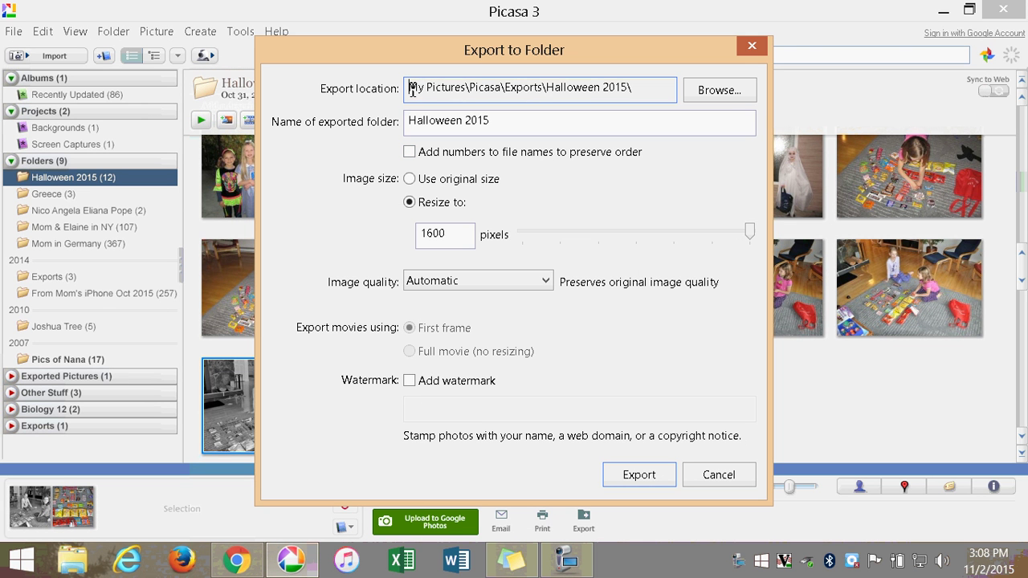
left_click_drag(412, 90, 466, 90)
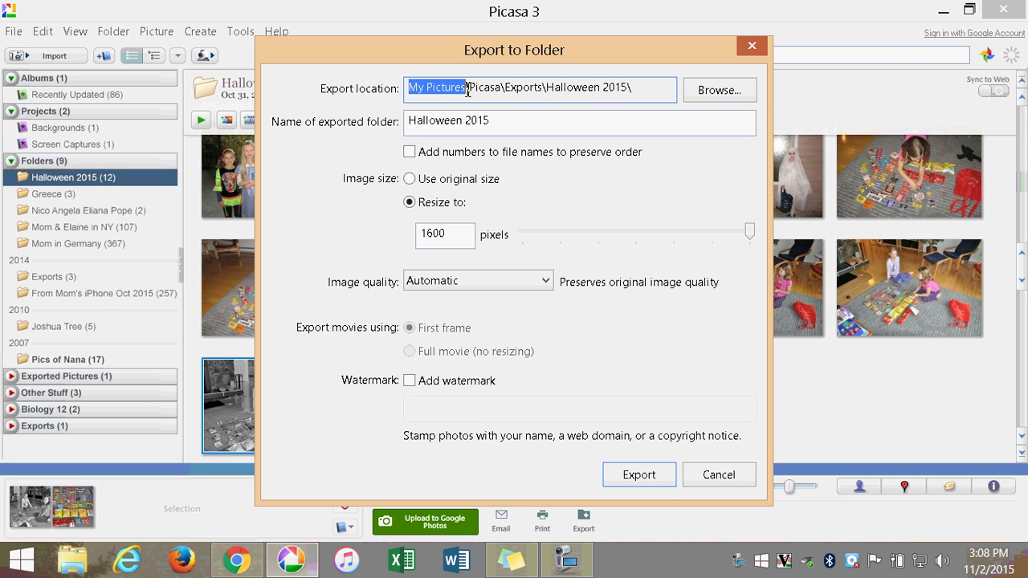
double_click(474, 91)
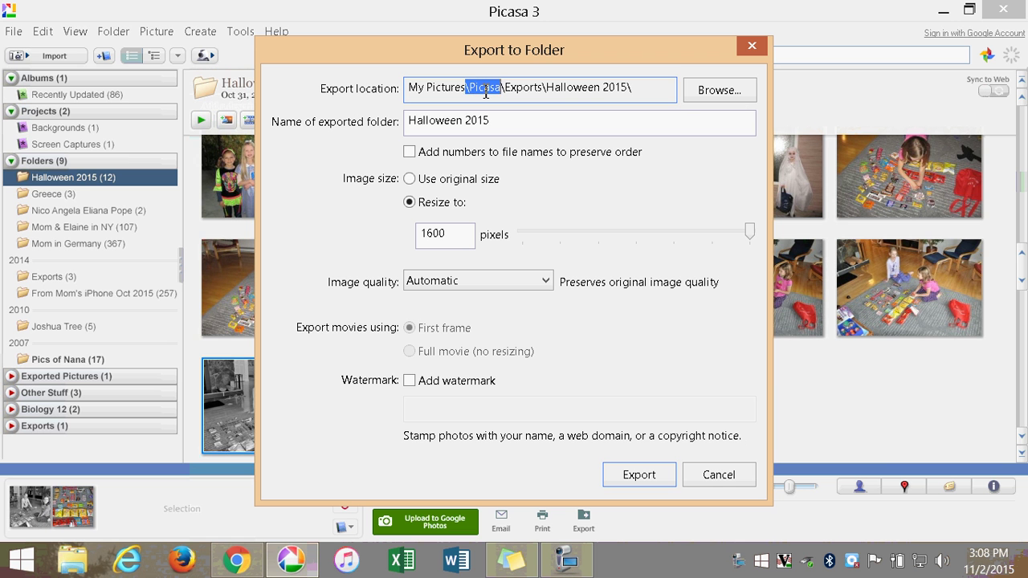
double_click(521, 89)
double_click(568, 94)
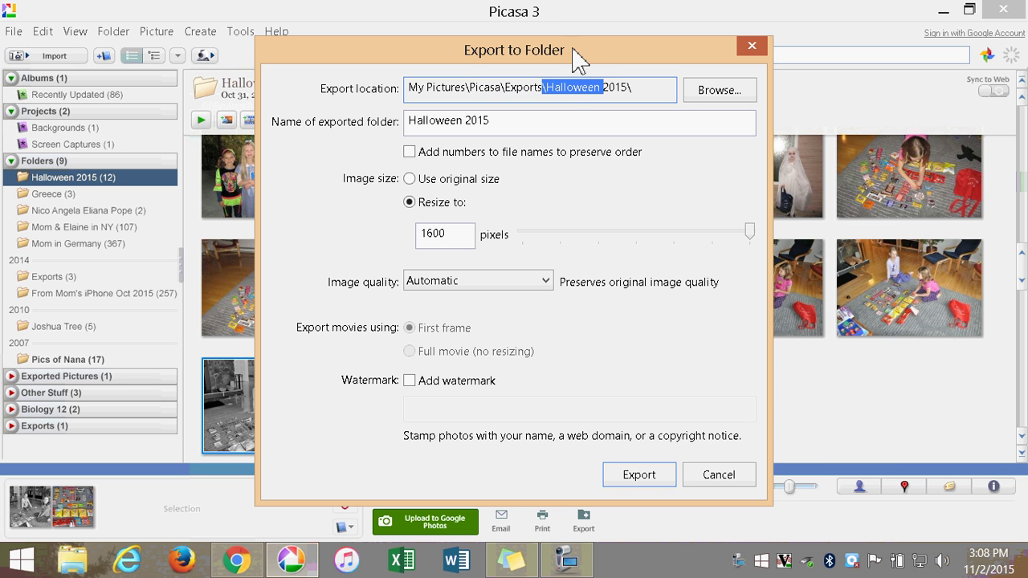
left_click_drag(574, 49, 602, 209)
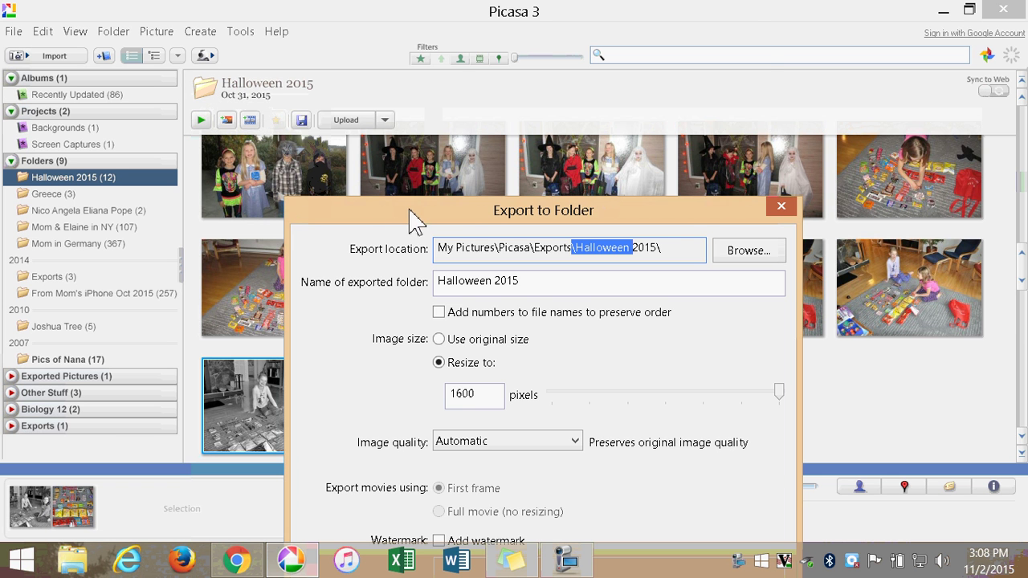
left_click_drag(413, 217, 374, 46)
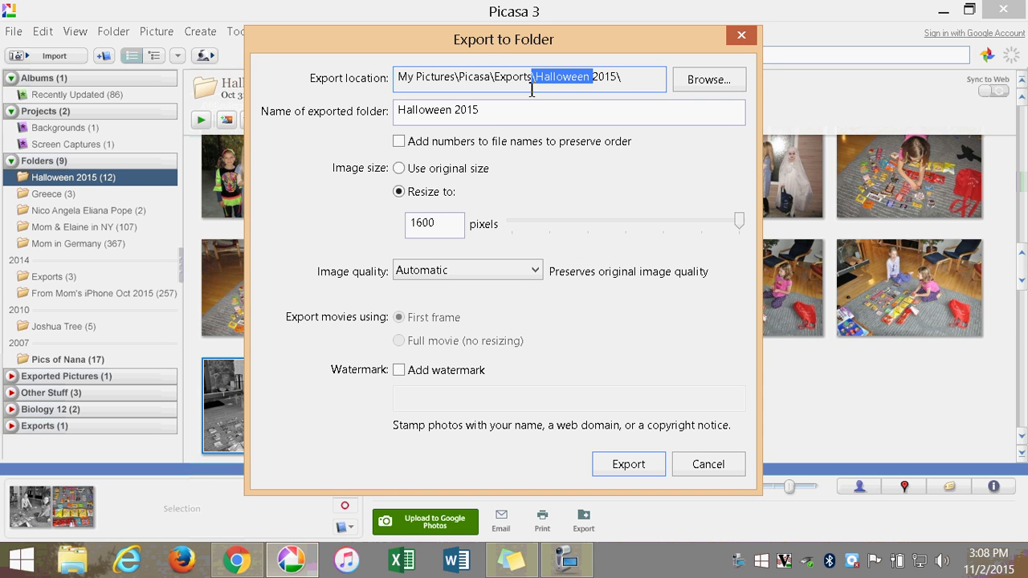
- Try original size and a 480-pixel resize for the exported images, and return to resizing to 1600 pixels
left_click(459, 76)
left_click_drag(455, 78, 492, 83)
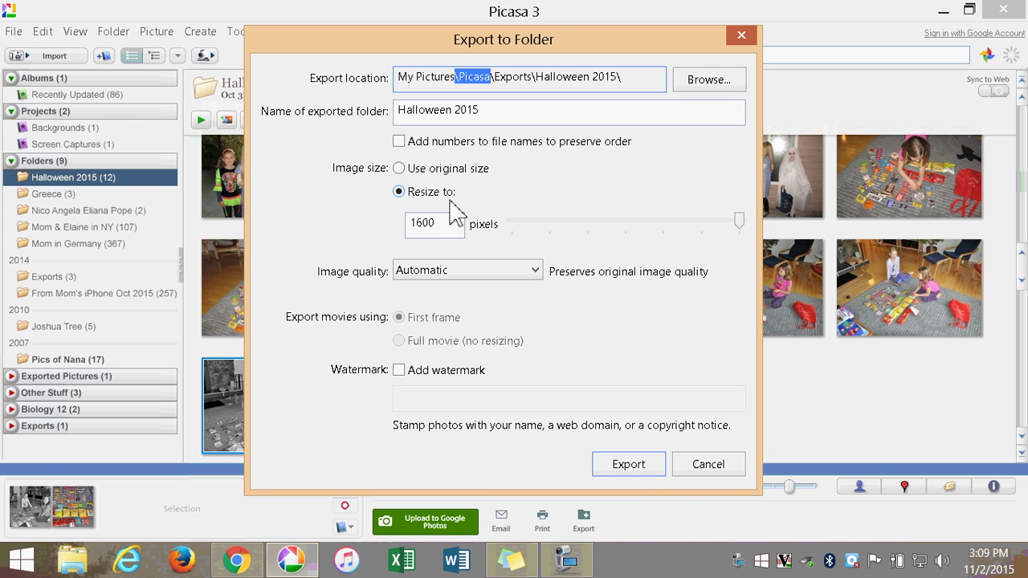
left_click(399, 168)
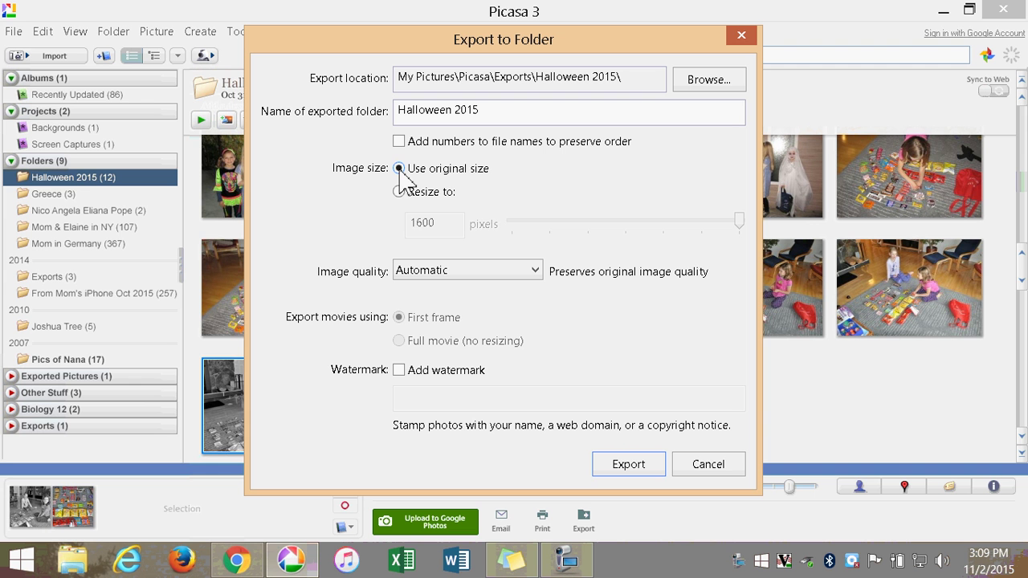
left_click(399, 193)
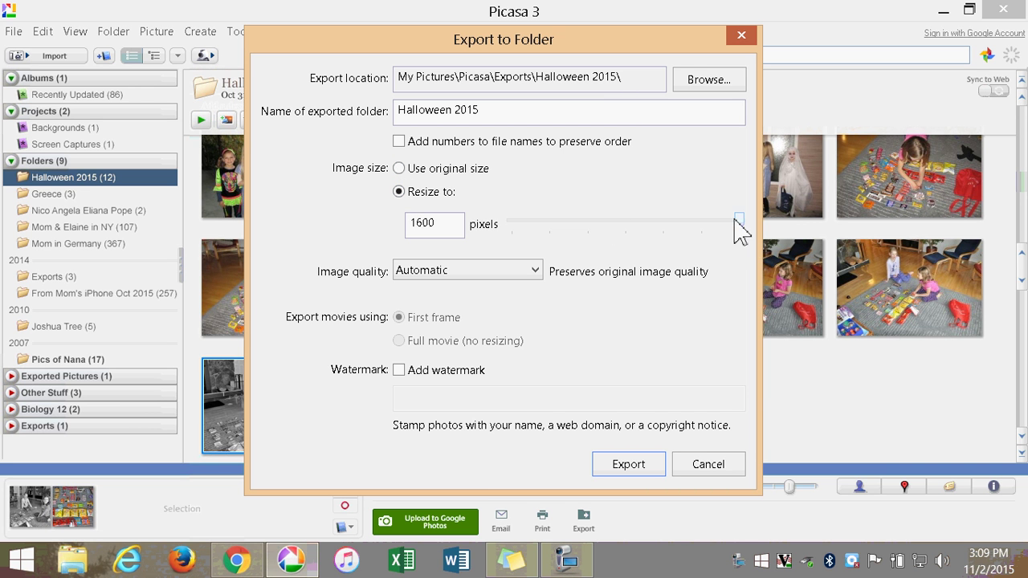
left_click_drag(734, 218, 539, 233)
left_click_drag(431, 223, 388, 221)
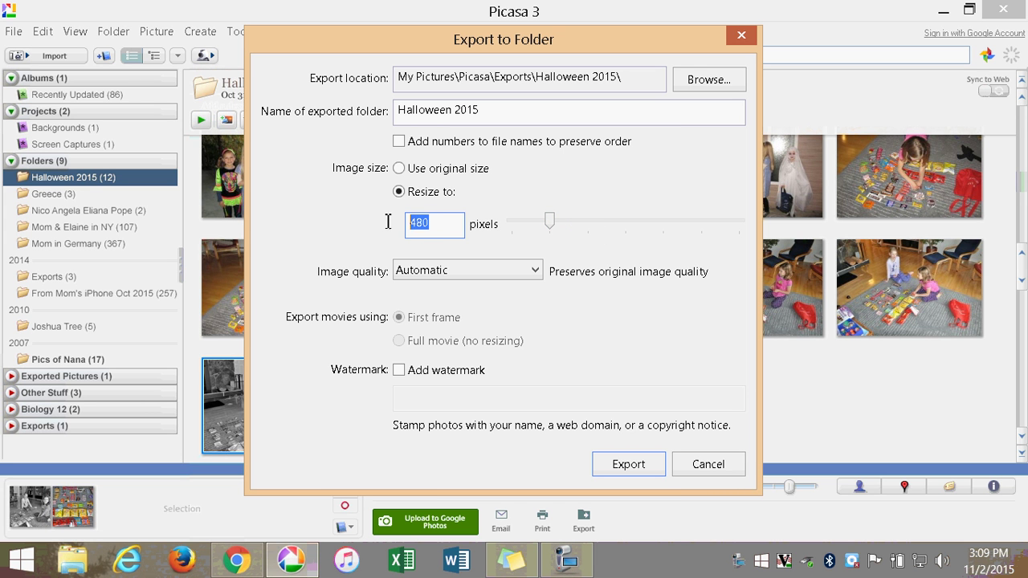
left_click(548, 223)
left_click_drag(551, 231, 738, 224)
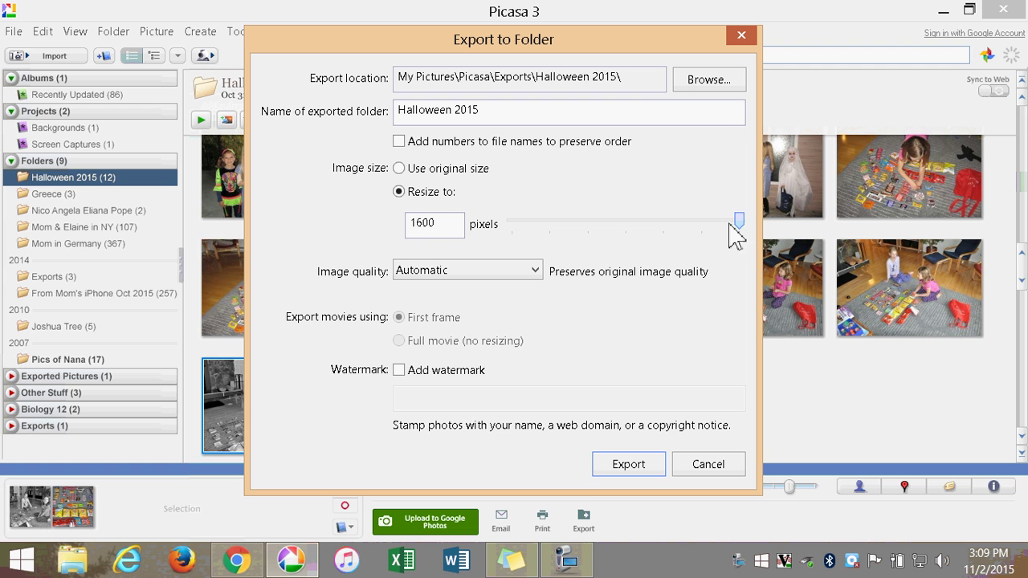
left_click(443, 223)
left_click_drag(432, 222, 411, 223)
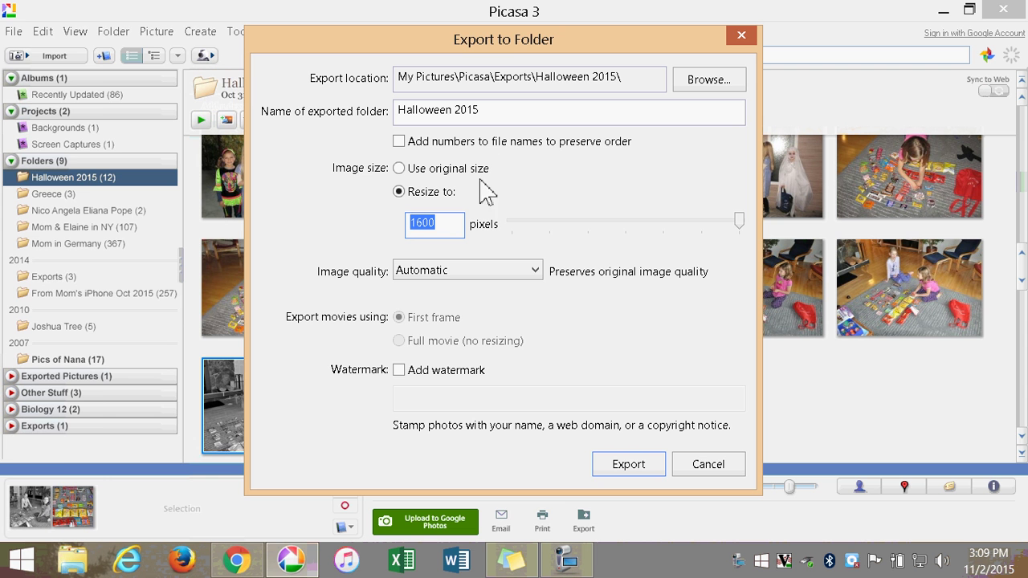
- Check the selected photos behind the export dialog and export them to the Halloween 2015 folder at 1600 pixels with automatic quality
left_click_drag(504, 45, 457, 48)
left_click_drag(315, 69, 293, 51)
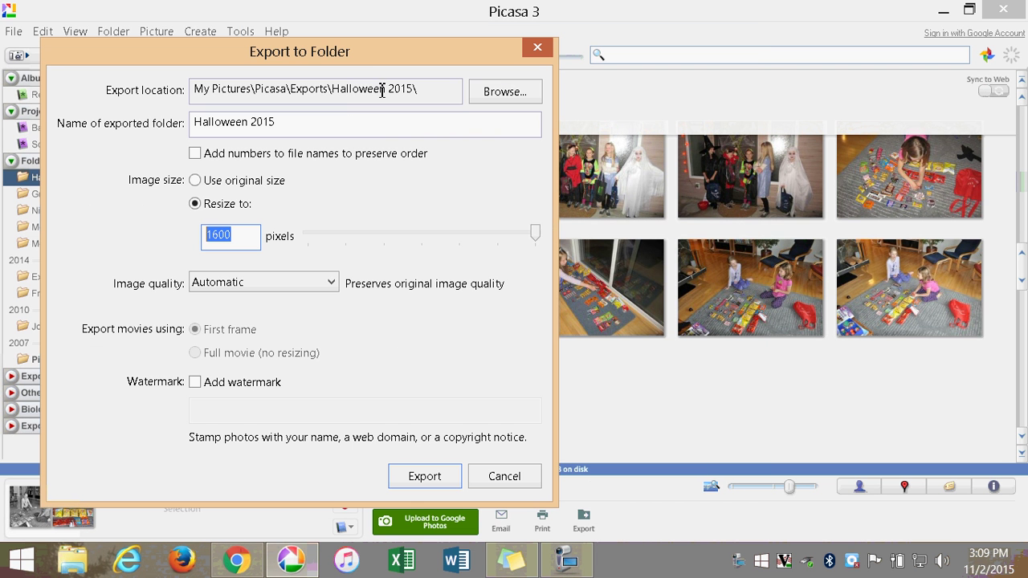
left_click_drag(365, 61, 941, 38)
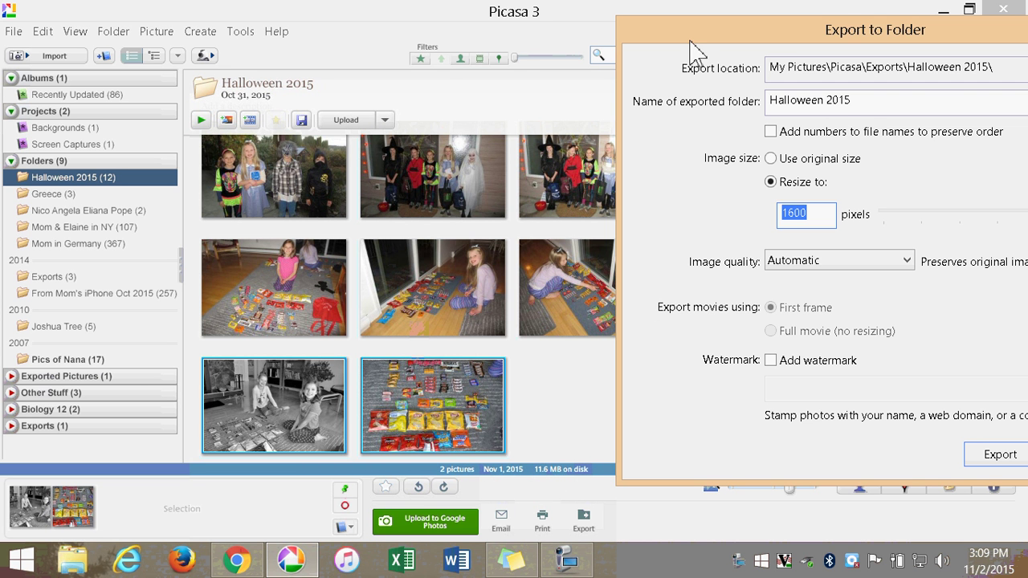
left_click_drag(689, 40, 347, 34)
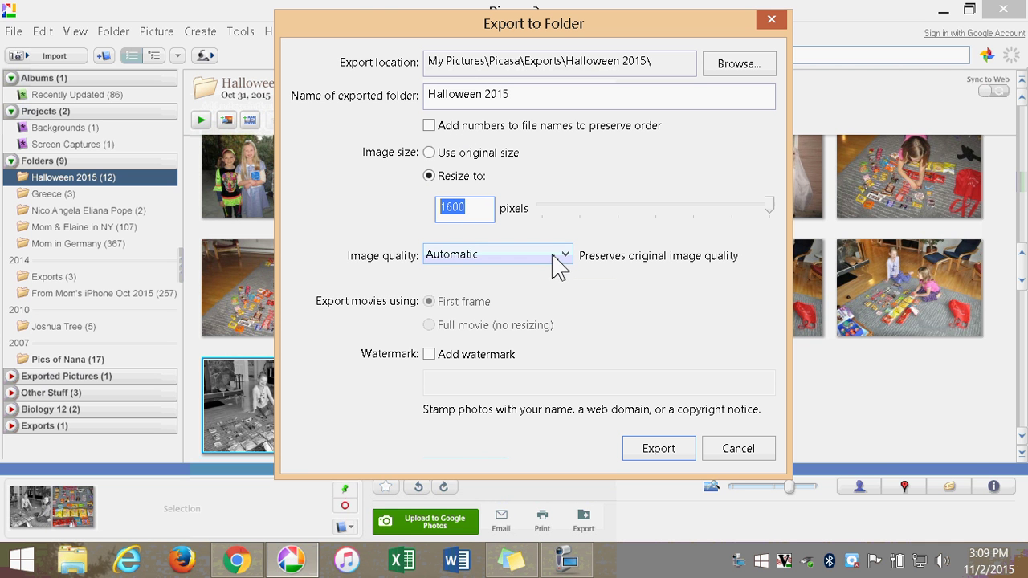
left_click(652, 452)
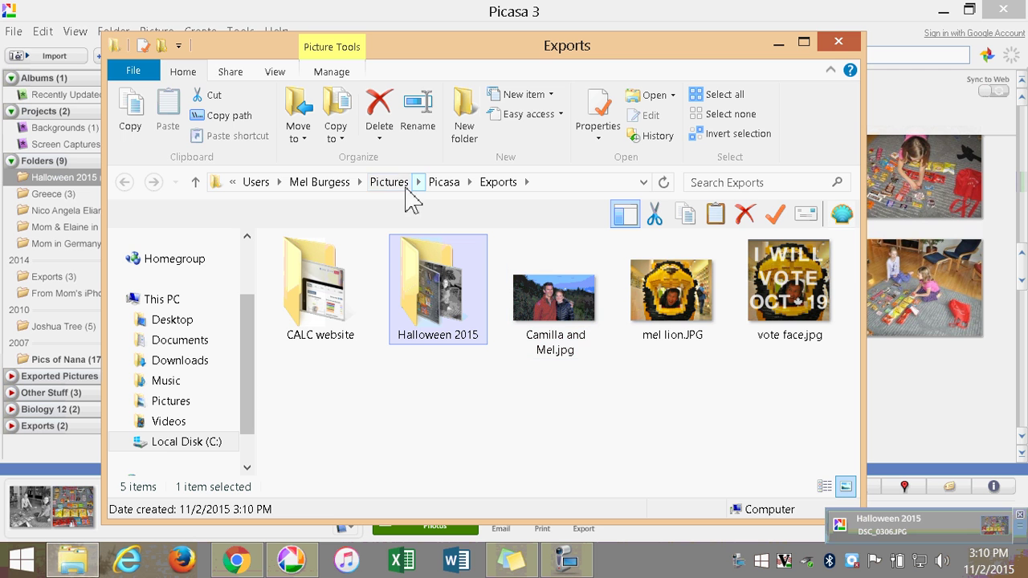
- Browse from the Pictures folder through Picasa and Exports to the exported Halloween 2015 folder
left_click(172, 401)
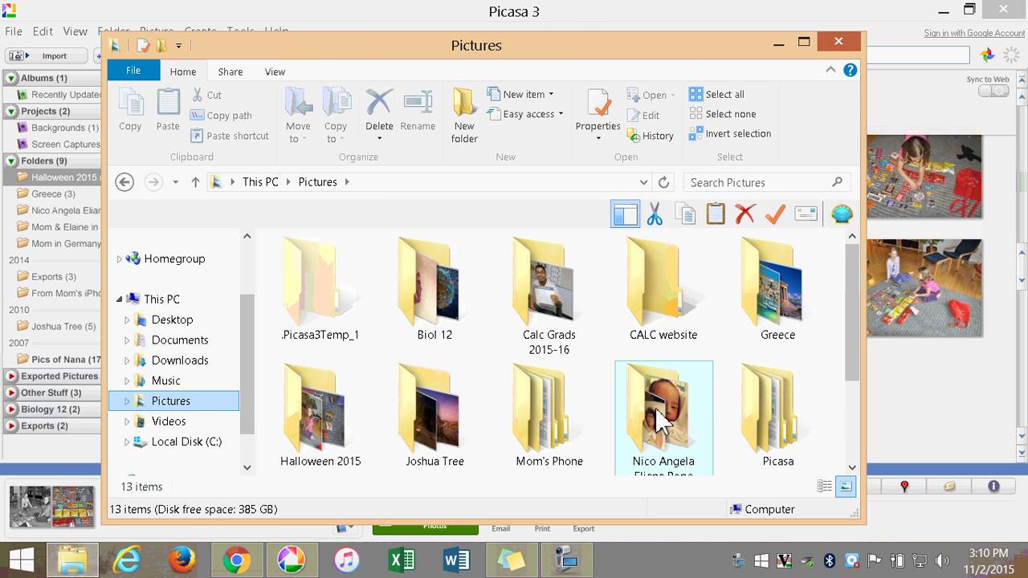
left_click(757, 413)
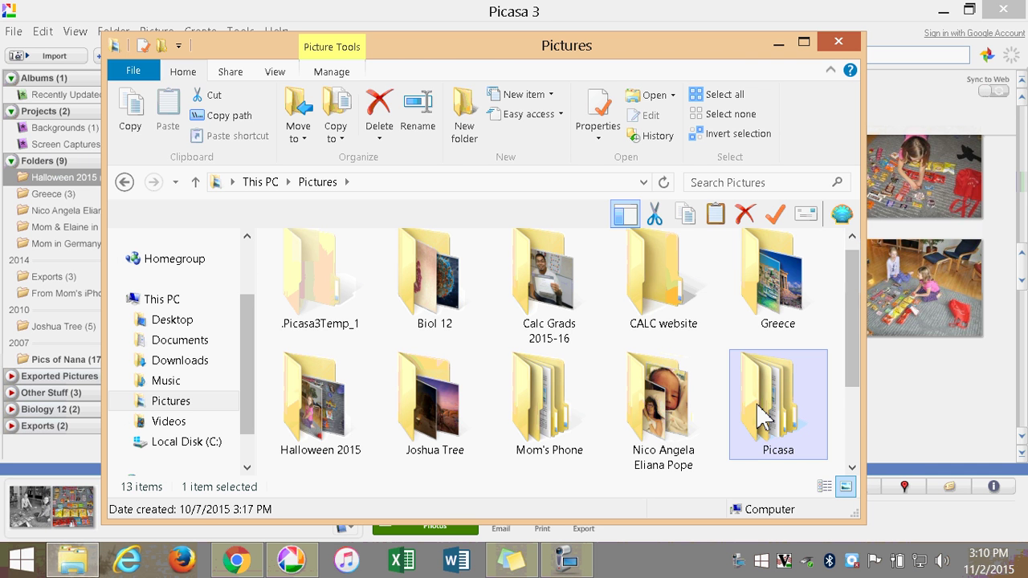
double_click(760, 416)
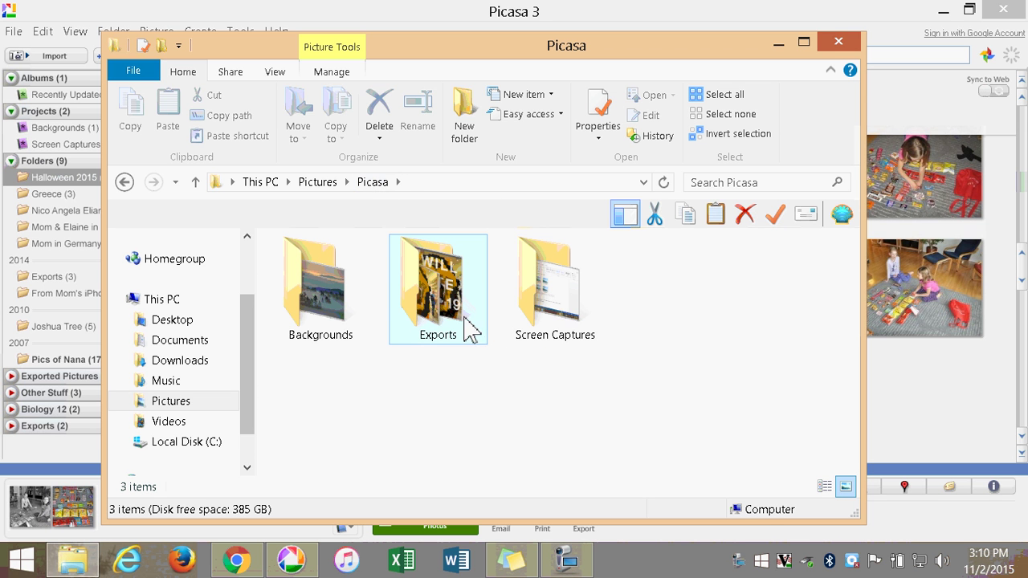
left_click(437, 297)
double_click(438, 297)
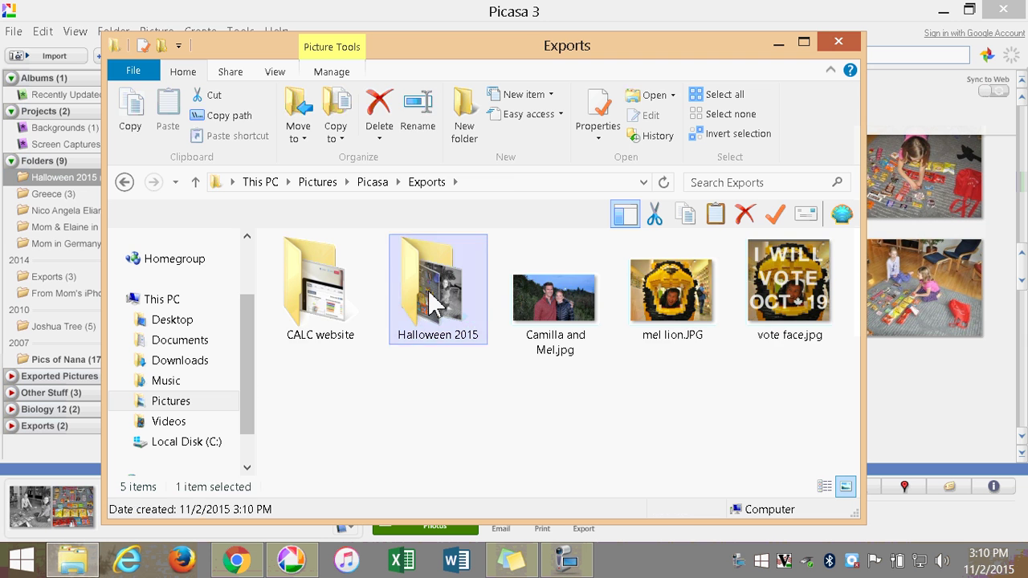
double_click(431, 298)
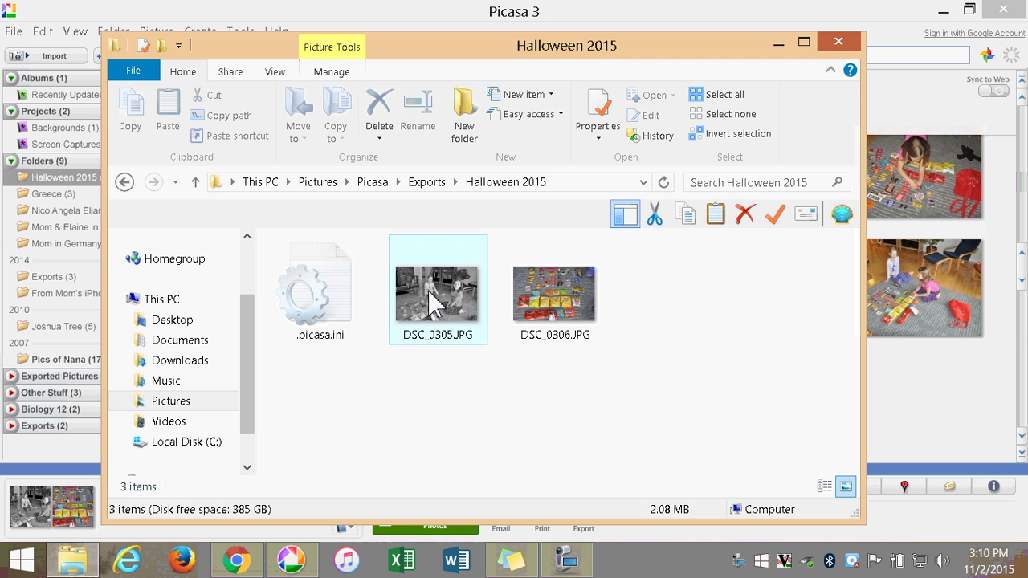
- Show the exported Halloween 2015 files as extra large icons and inspect the black-and-white DSC_0305.JPG
left_click(273, 72)
left_click(317, 102)
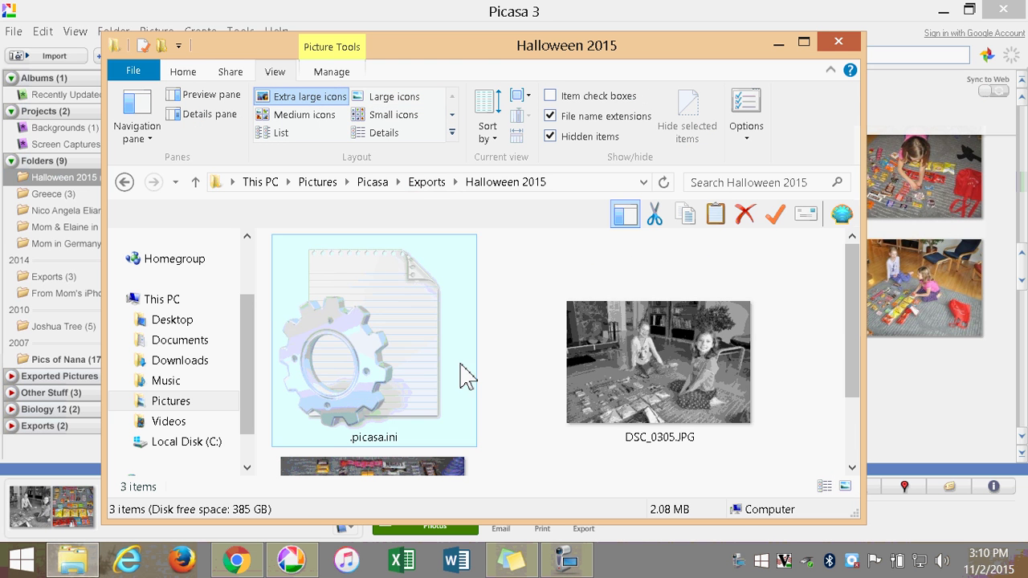
left_click(692, 367)
left_click_drag(854, 337, 860, 397)
left_click(469, 418)
left_click(640, 280)
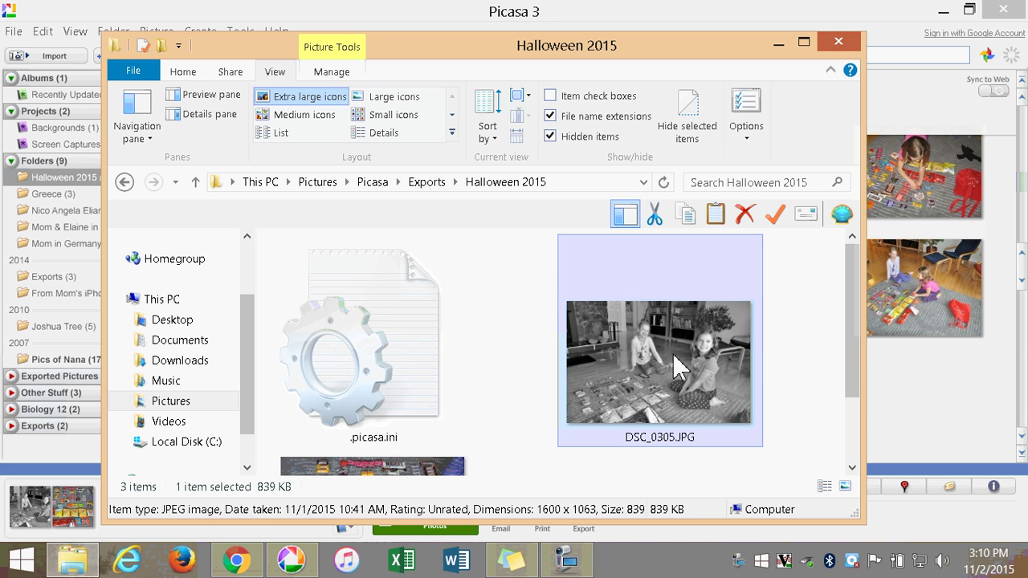
left_click(783, 385)
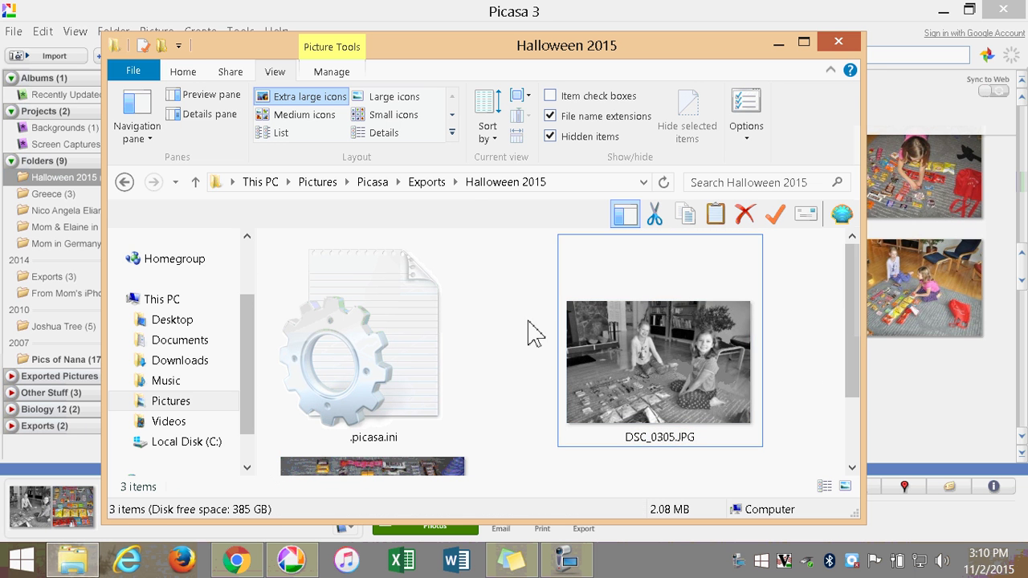
- Open the original Halloween 2015 folder in Pictures and inspect the unedited DSC_0305.JPG and DSC_0306.JPG for comparison
left_click(426, 182)
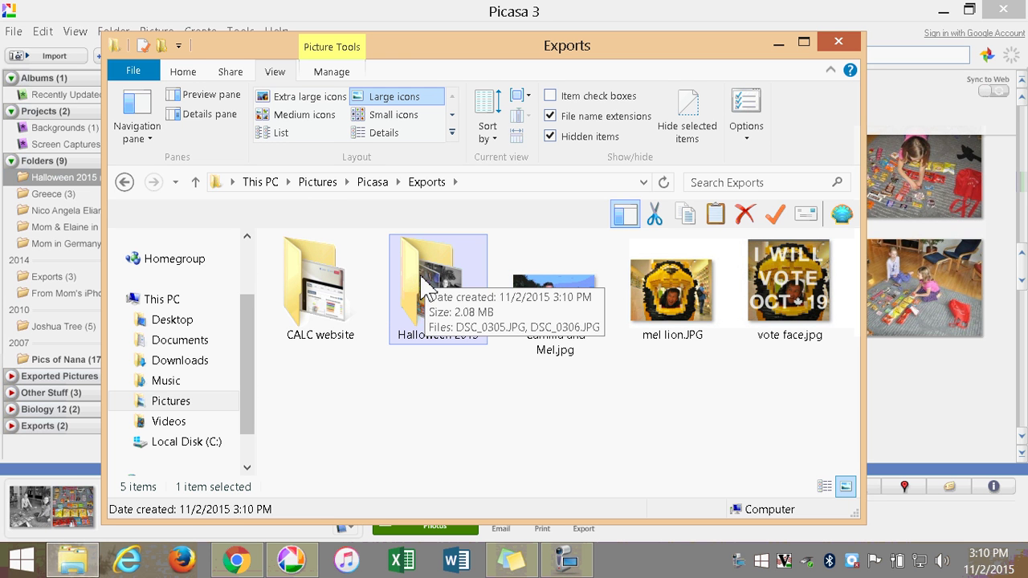
left_click(316, 187)
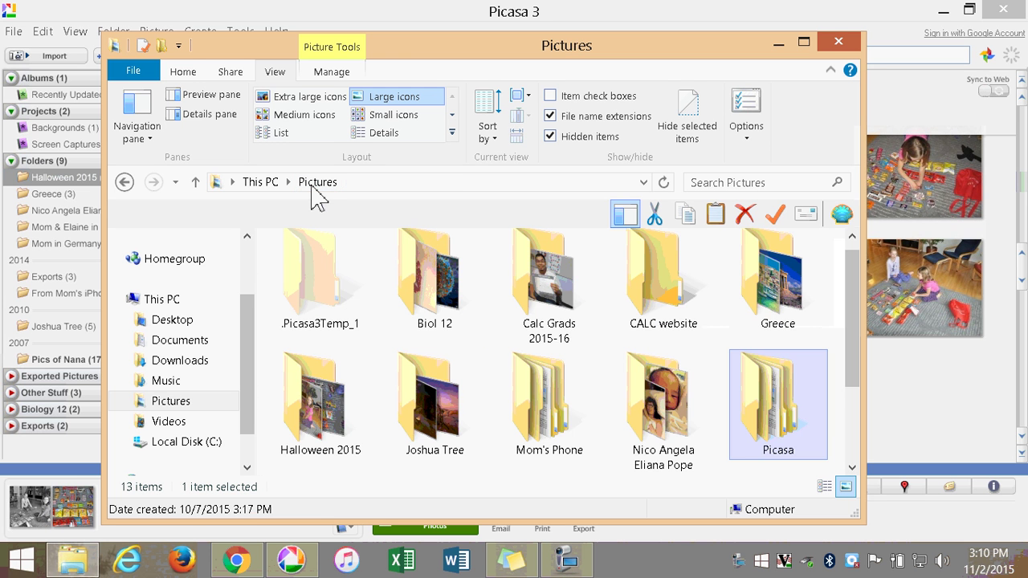
double_click(321, 402)
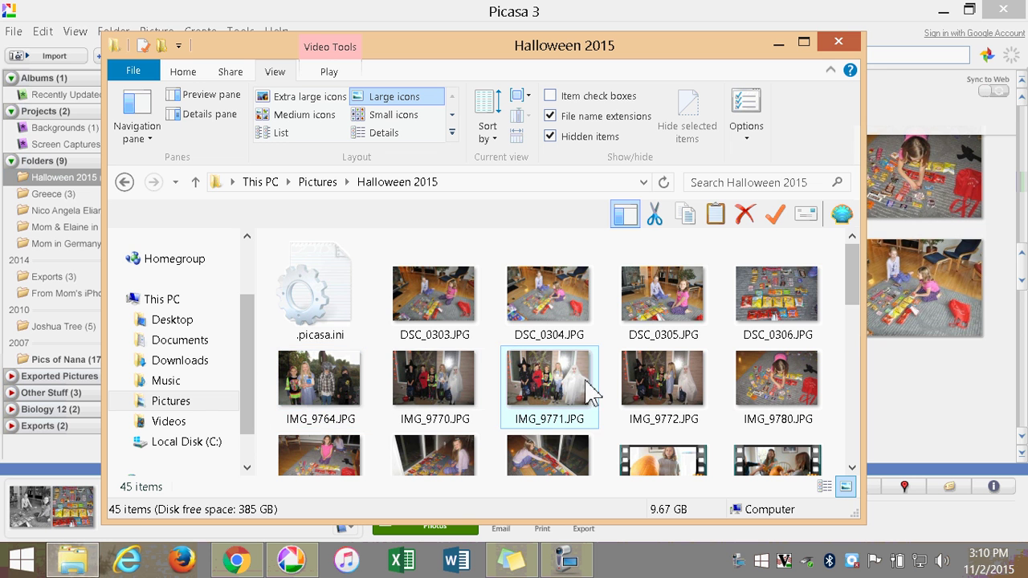
left_click(673, 309)
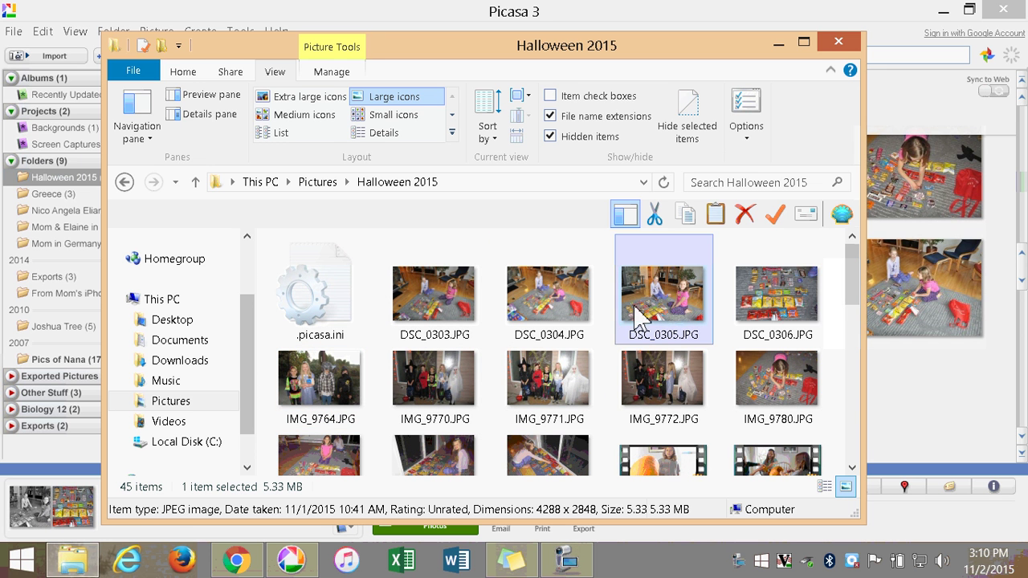
left_click(757, 301)
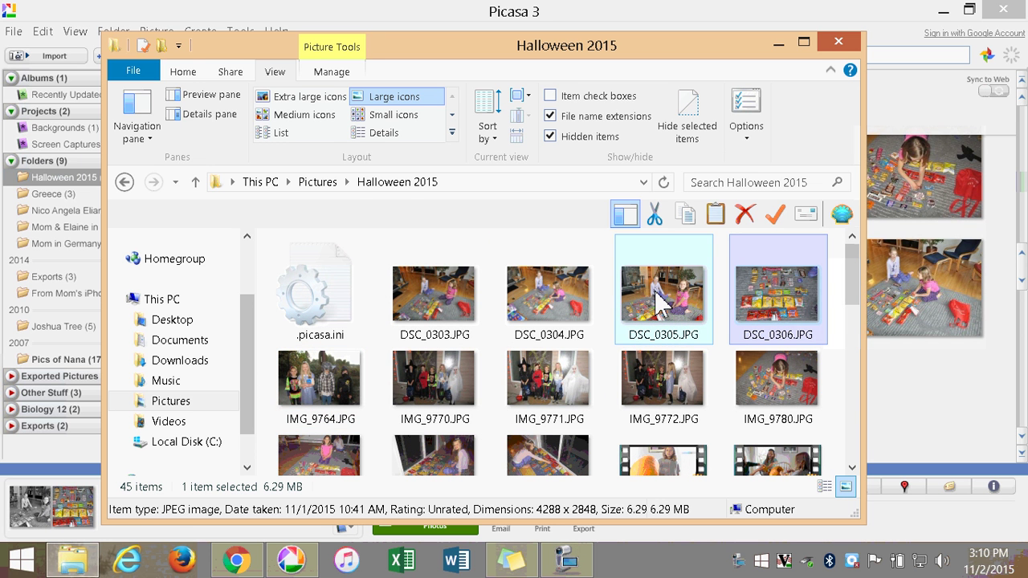
- Return to the exported Halloween 2015 folder inside Picasa's Exports folder and check the exported copy of DSC_0305.JPG
left_click(334, 184)
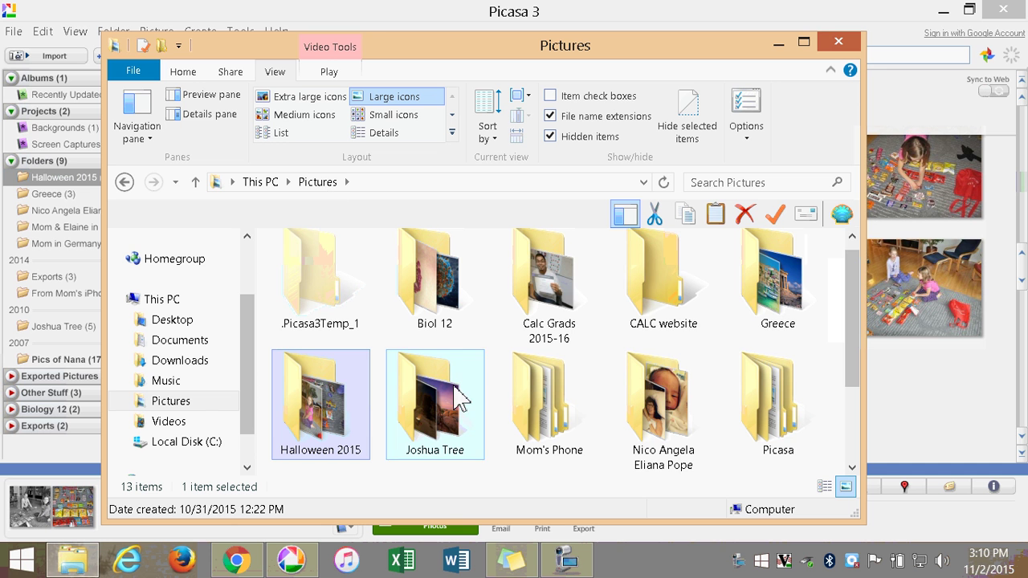
double_click(757, 417)
left_click(433, 313)
double_click(433, 317)
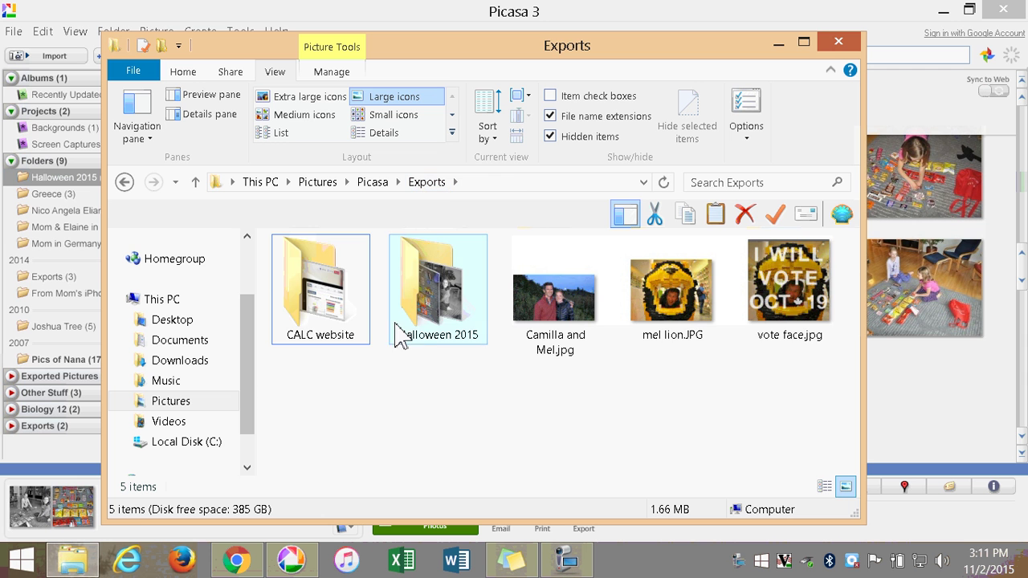
double_click(425, 333)
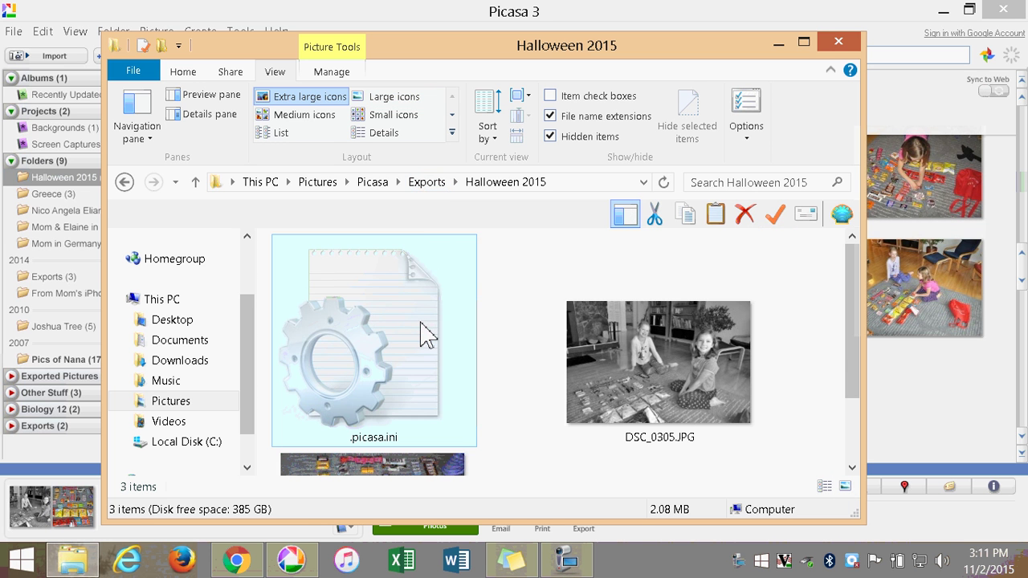
left_click(472, 474)
scroll(464, 474, "up", 3, "ctrl")
left_click(616, 295)
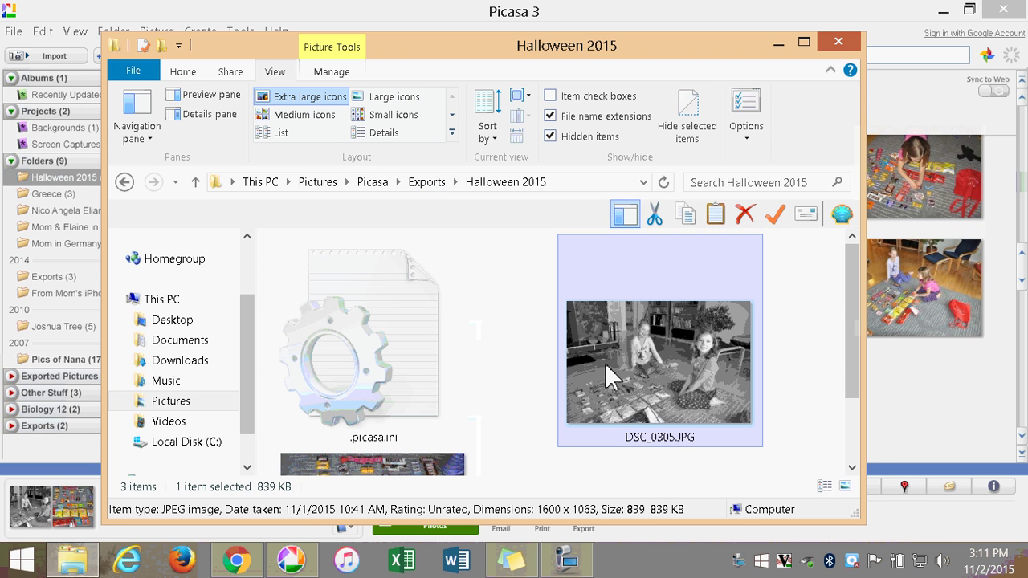
- Close the File Explorer window and Picasa, and switch to the Outlook.com inbox in Chrome
left_click(837, 44)
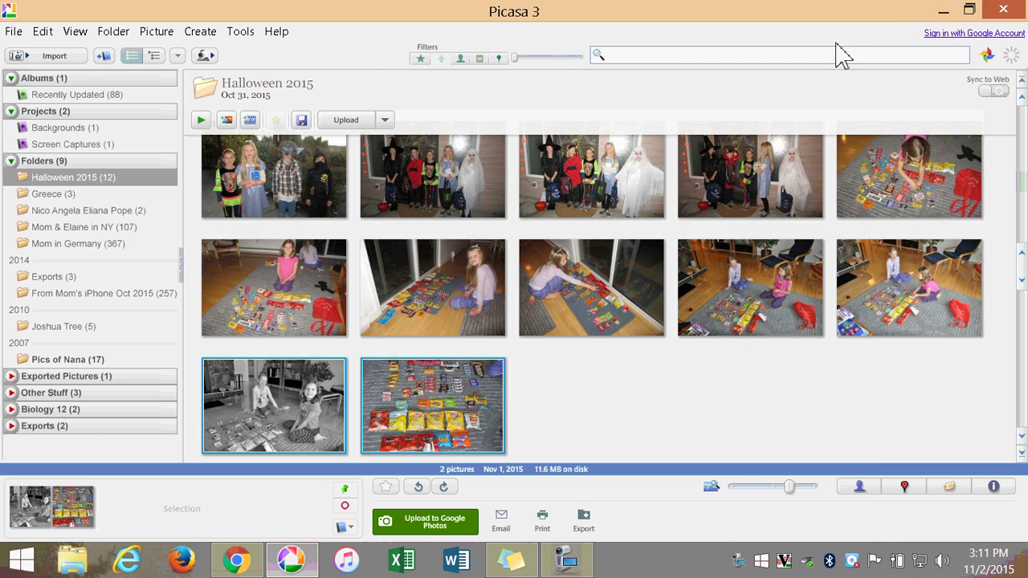
left_click(1004, 10)
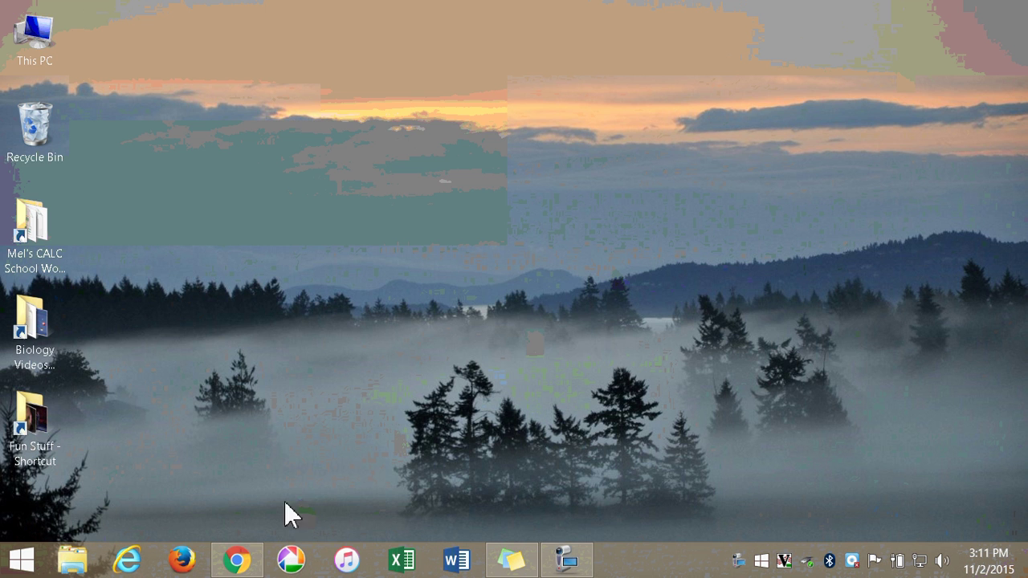
left_click(237, 559)
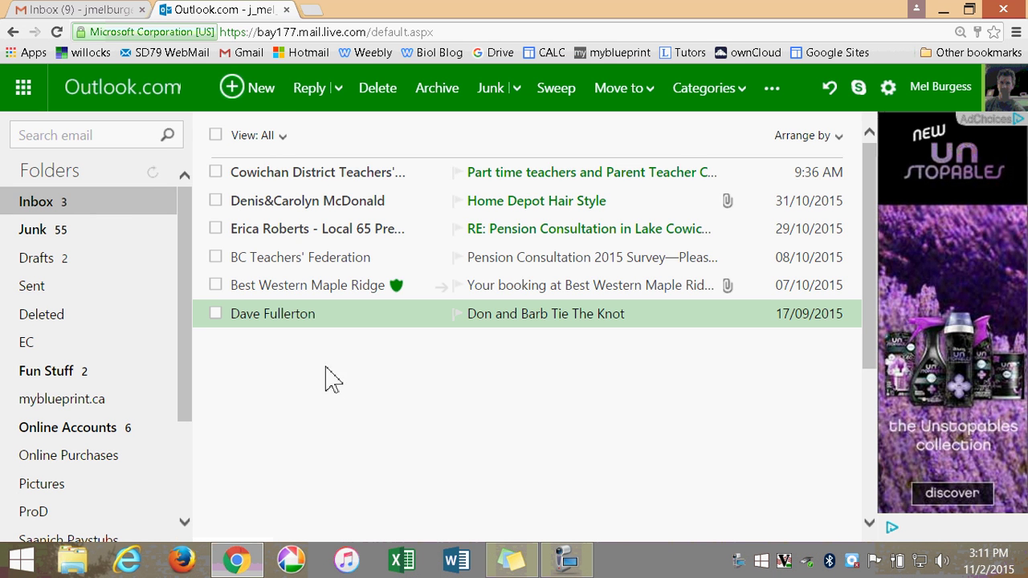
- Start a new email to the account owner's own address with the subject "2 pics", and look over the attachment options
left_click(262, 100)
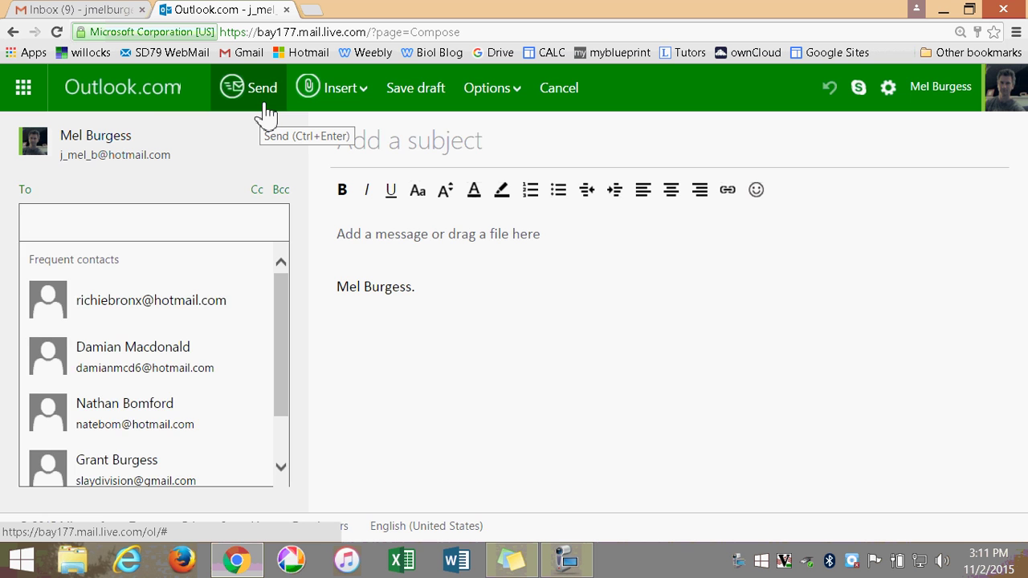
type("j_")
key("Return")
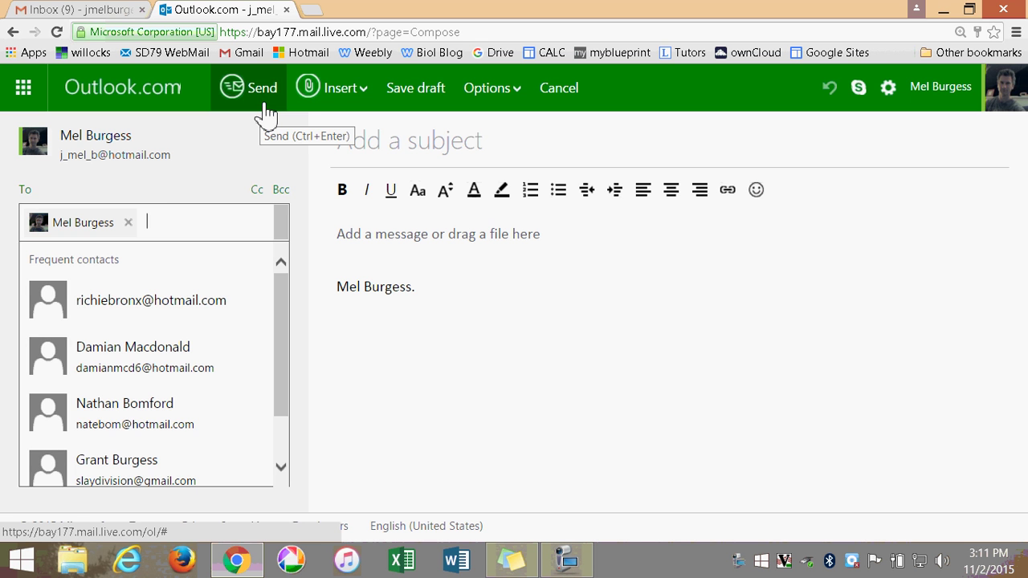
left_click(368, 156)
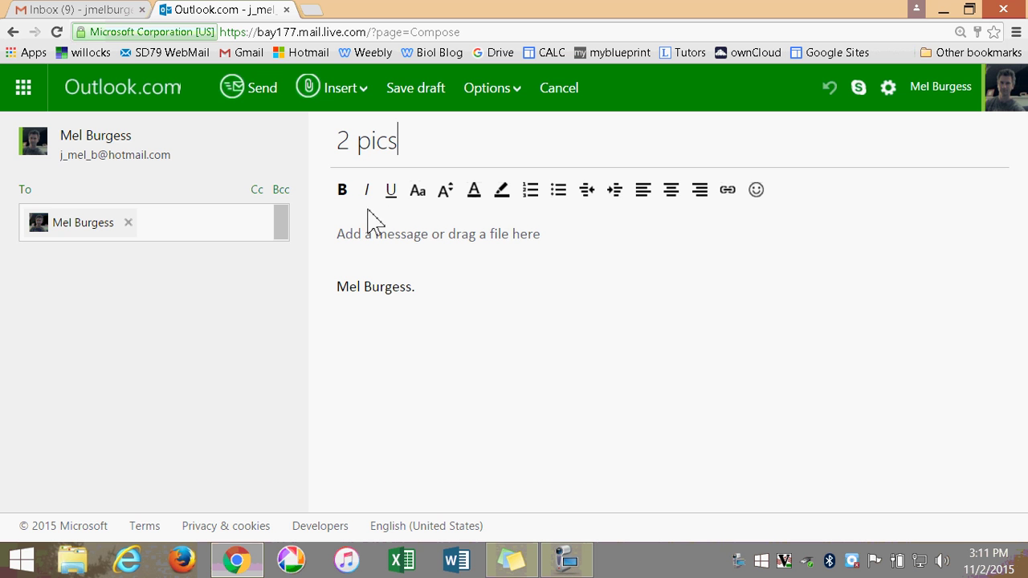
left_click(338, 90)
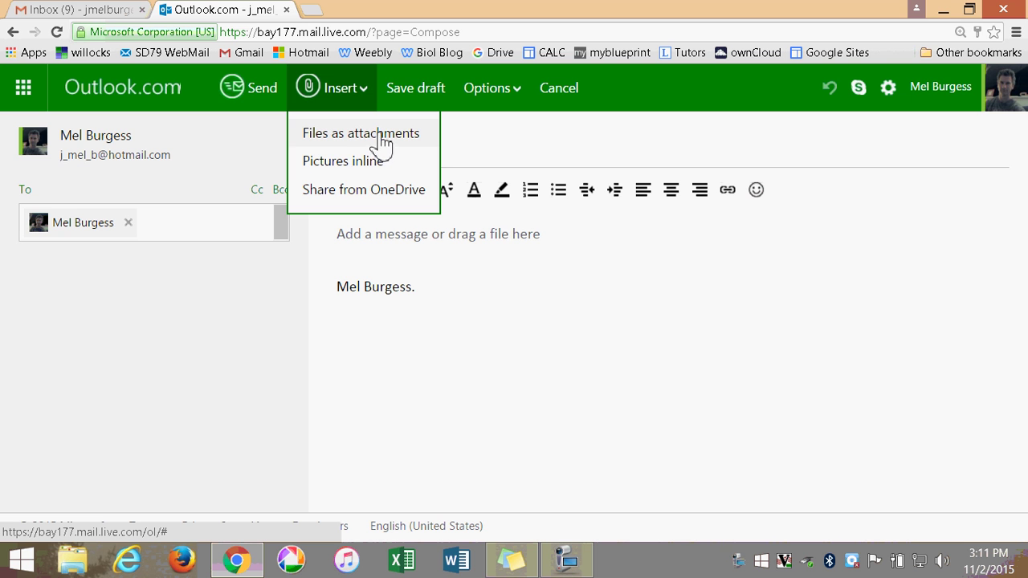
left_click(357, 234)
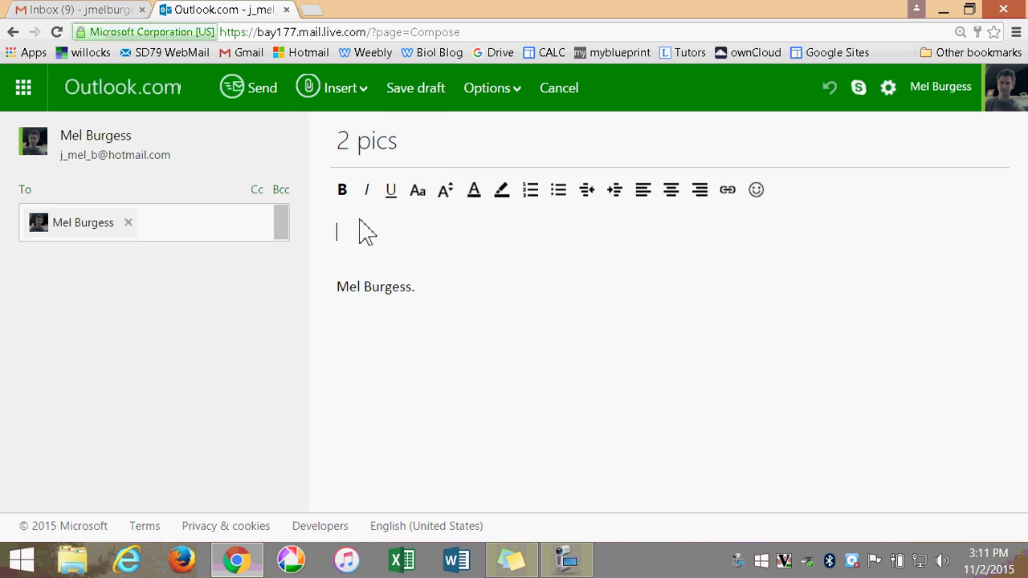
- Start attaching files to the email and browse to the exported Halloween 2015 folder under Pictures, Picasa, Exports
left_click(341, 102)
left_click(358, 135)
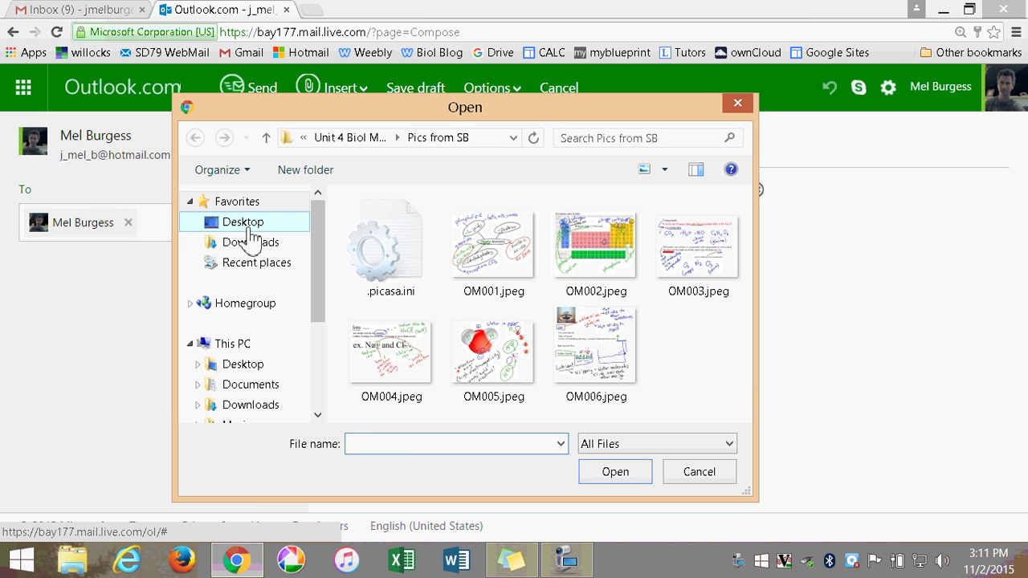
left_click(321, 378)
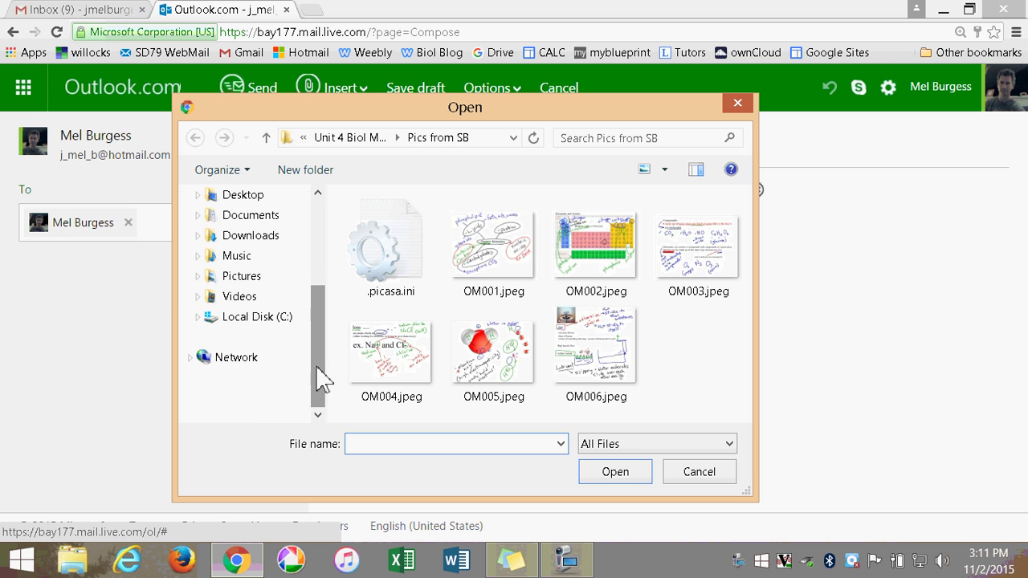
left_click(234, 277)
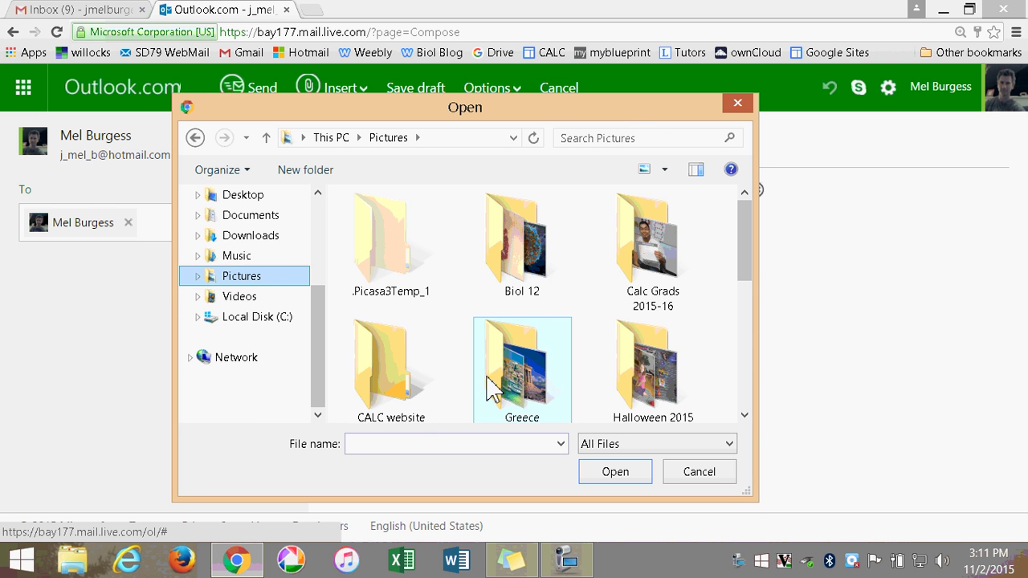
left_click(513, 379)
scroll(514, 379, "down", 5)
key("p")
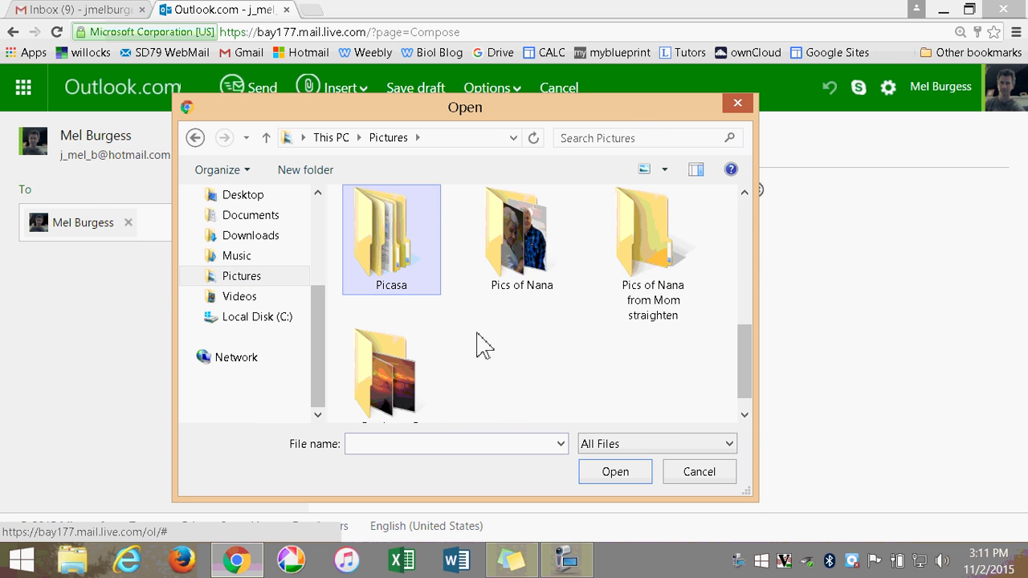
double_click(391, 237)
double_click(507, 263)
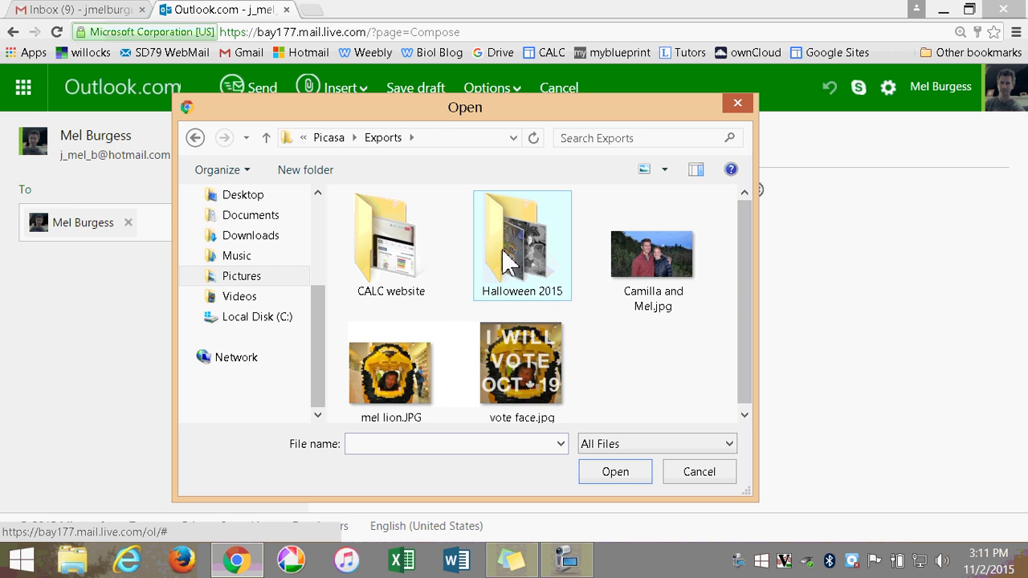
double_click(522, 276)
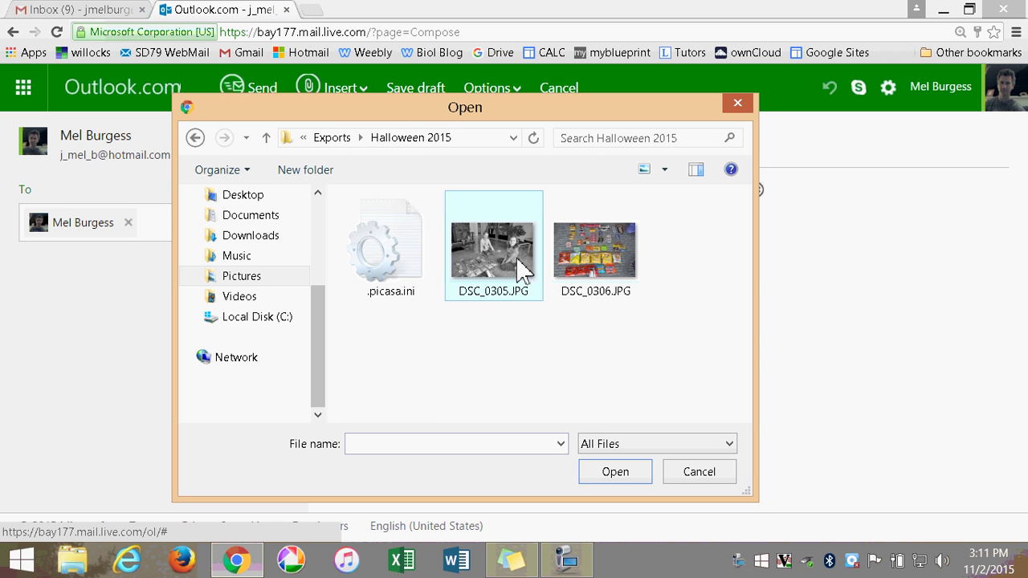
- Attach both exported photos, DSC_0305.JPG and DSC_0306.JPG, and send the email once they have uploaded
left_click_drag(642, 330, 494, 273)
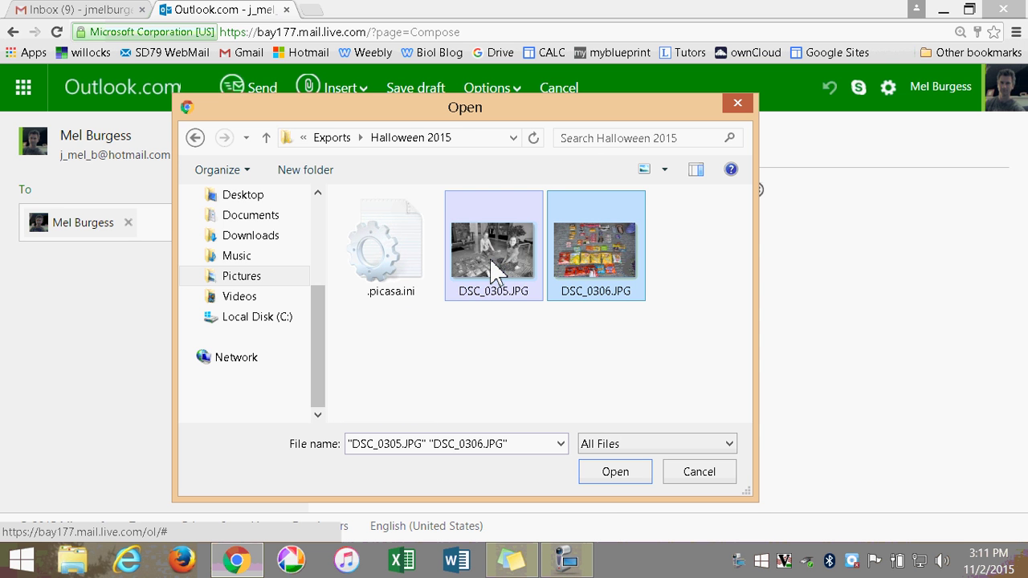
left_click(615, 474)
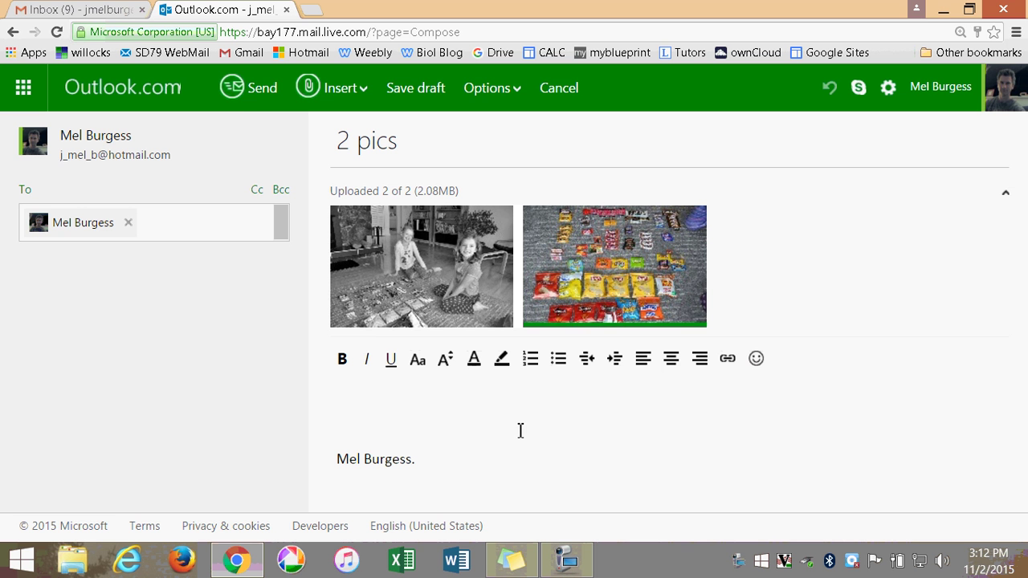
left_click(250, 94)
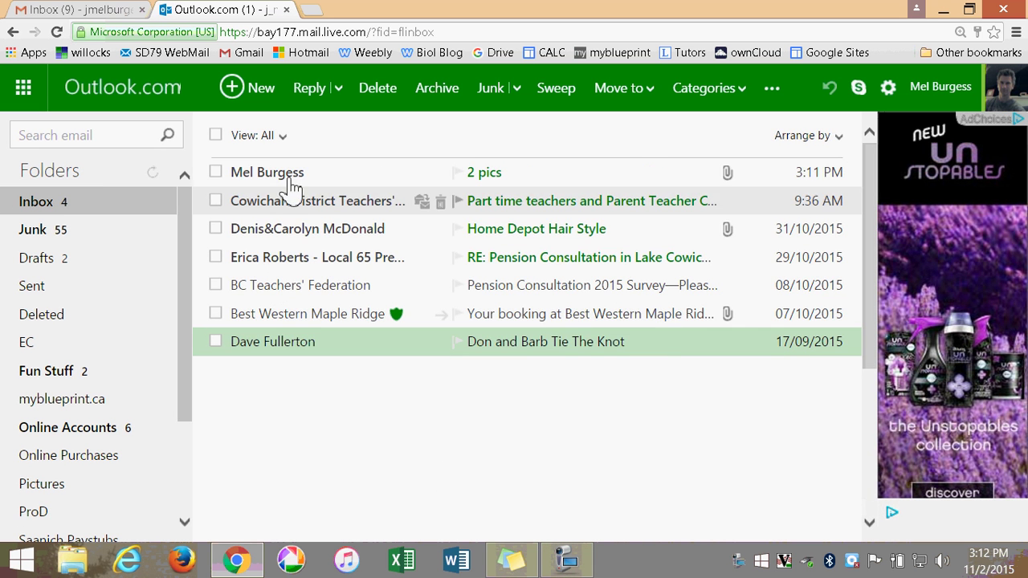
- Open the received "2 pics" email and show the save options for the attached candy photo
left_click(289, 186)
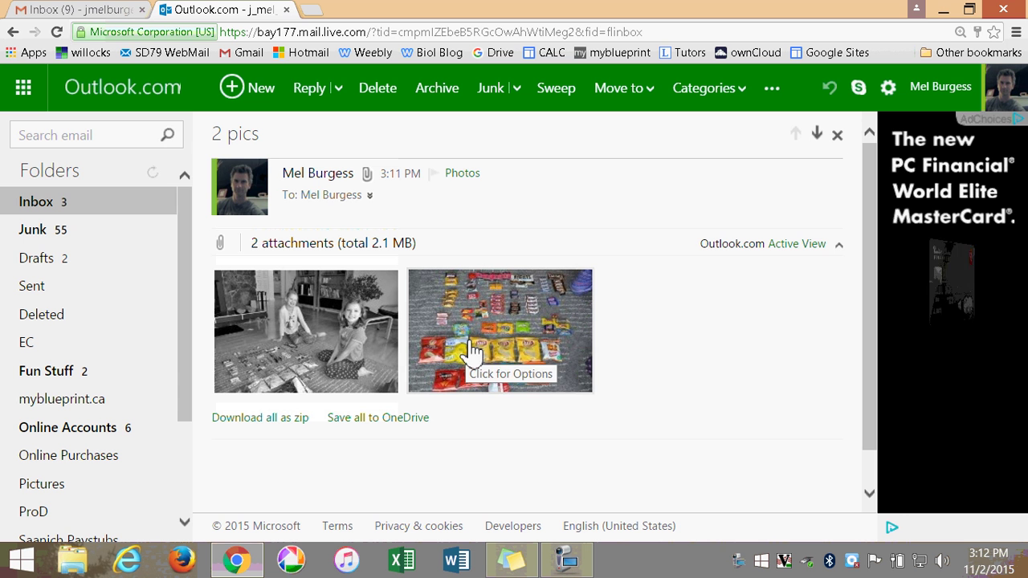
right_click(512, 346)
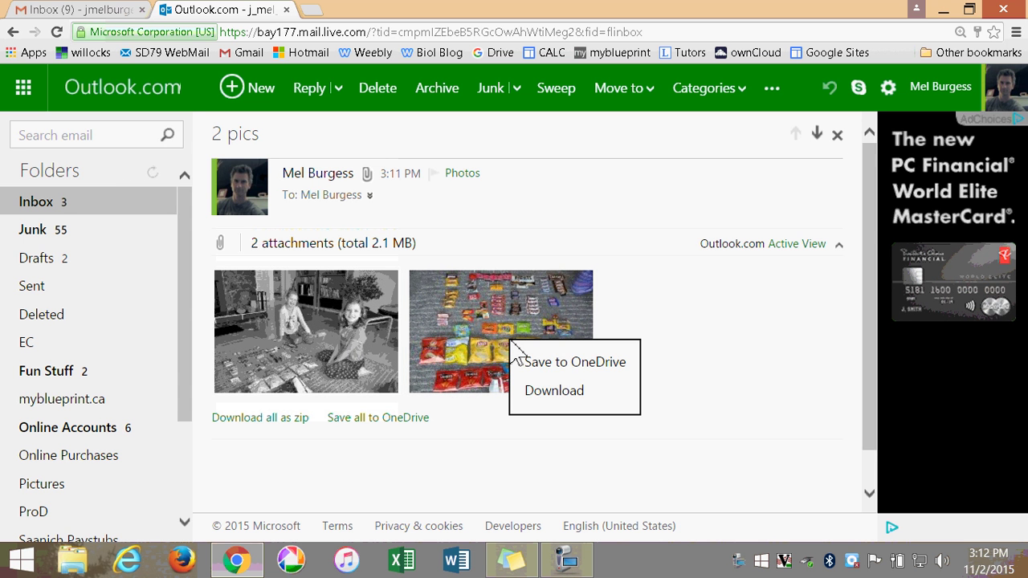